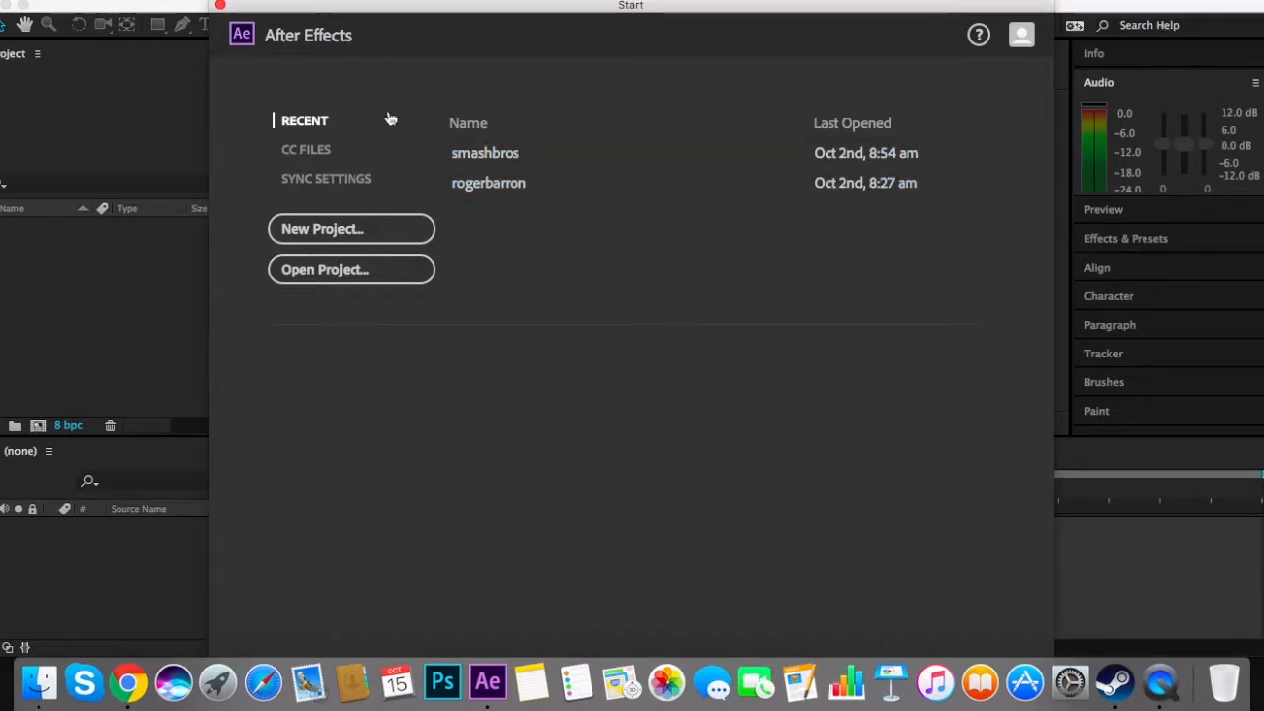
Step: Check the recent, CC and sync settings entries on the start screen, and create a new project
{"action": "left_click", "coordinate": [318, 153]}
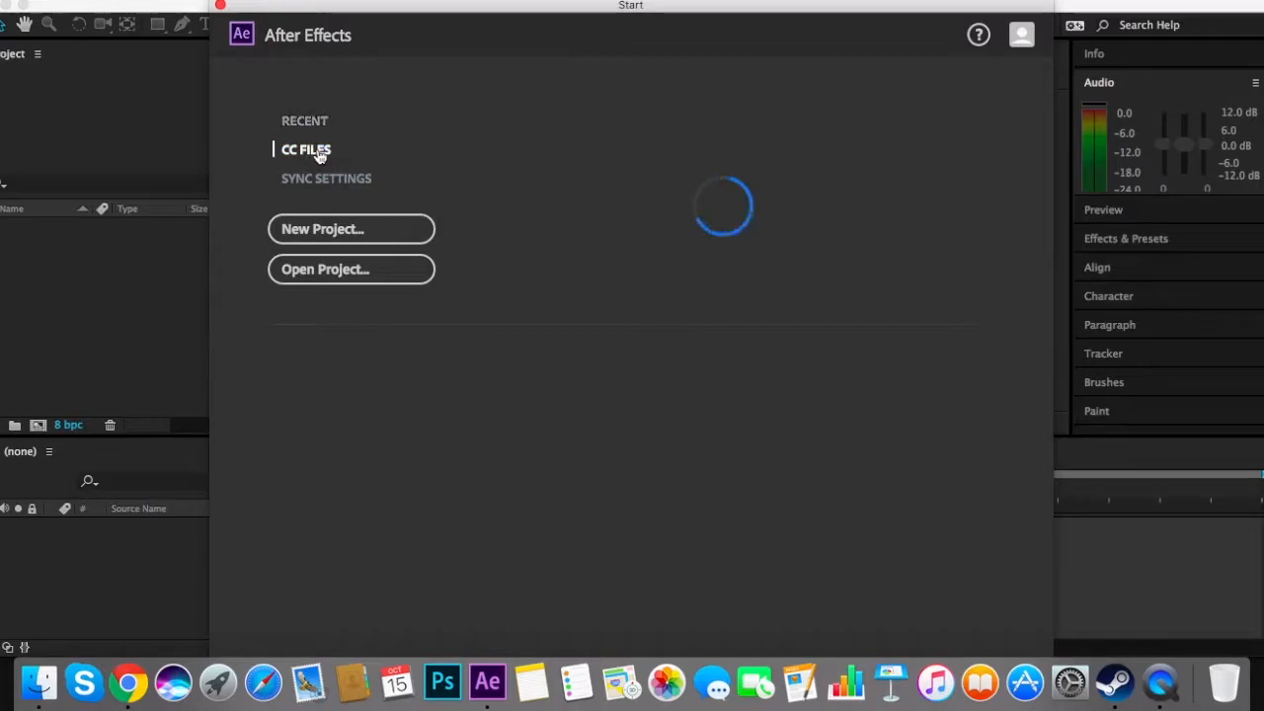
{"action": "left_click", "coordinate": [354, 186]}
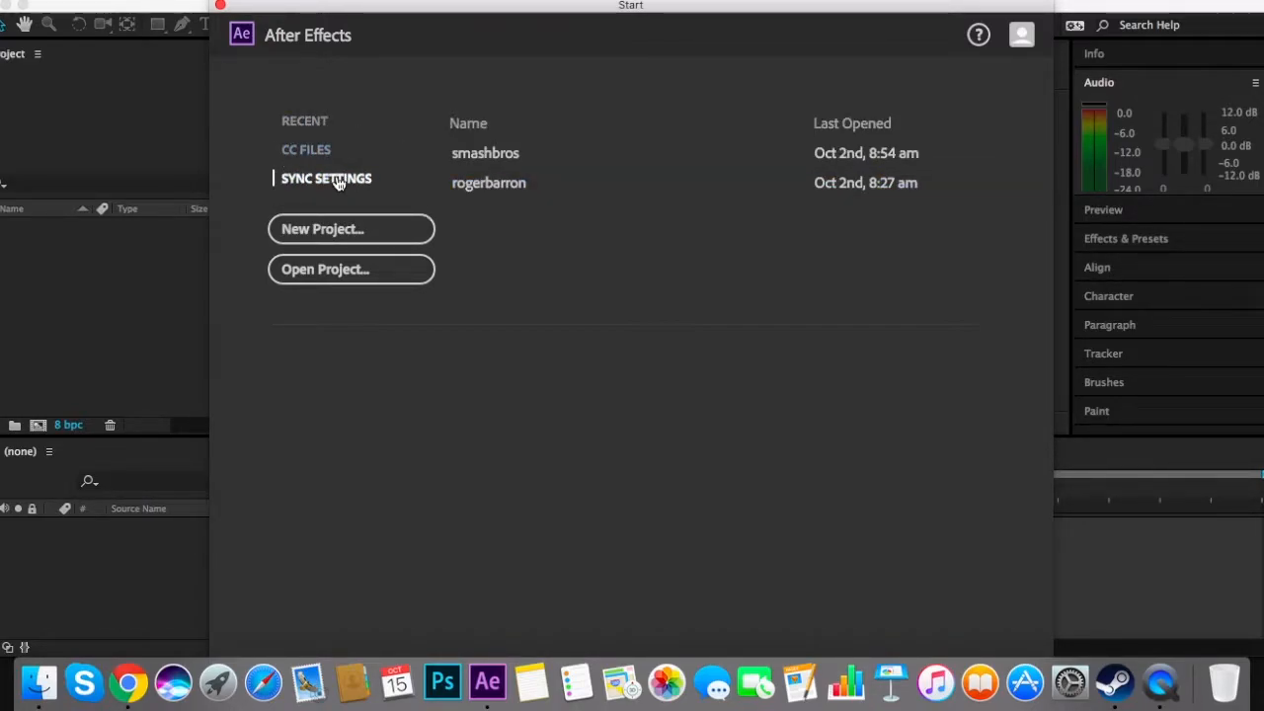
{"action": "left_click", "coordinate": [314, 153]}
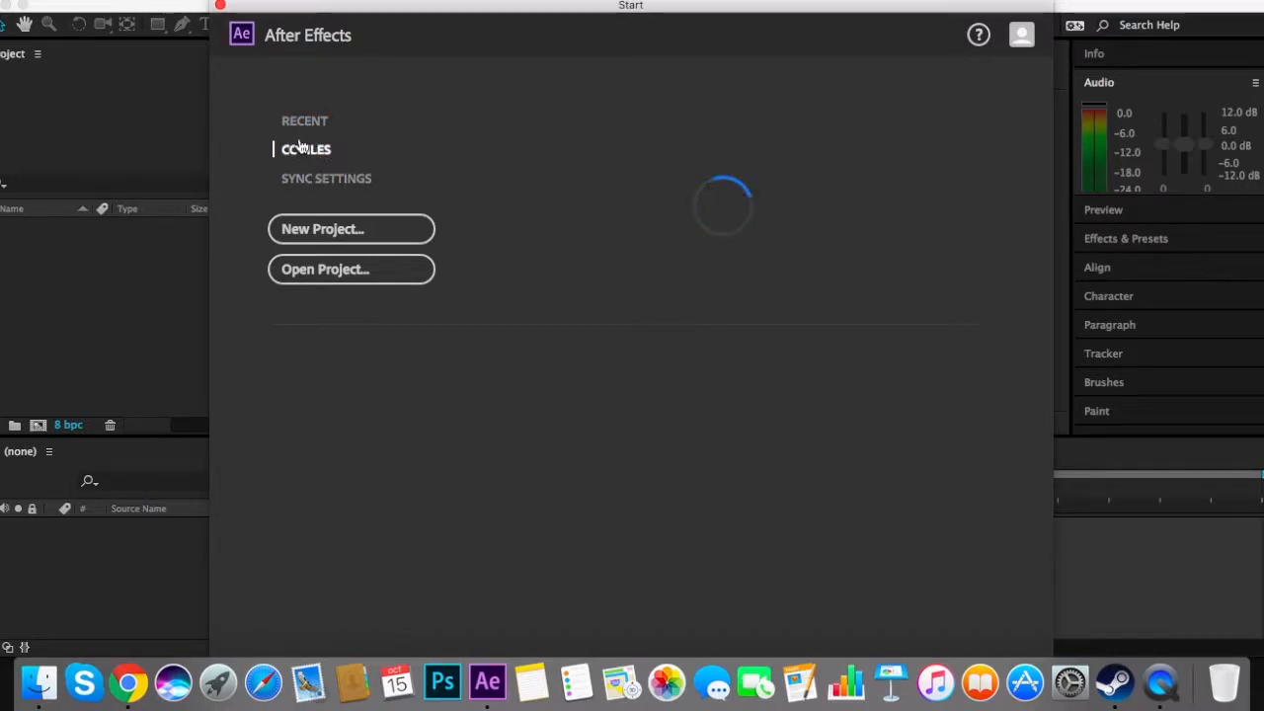
{"action": "left_click", "coordinate": [311, 123]}
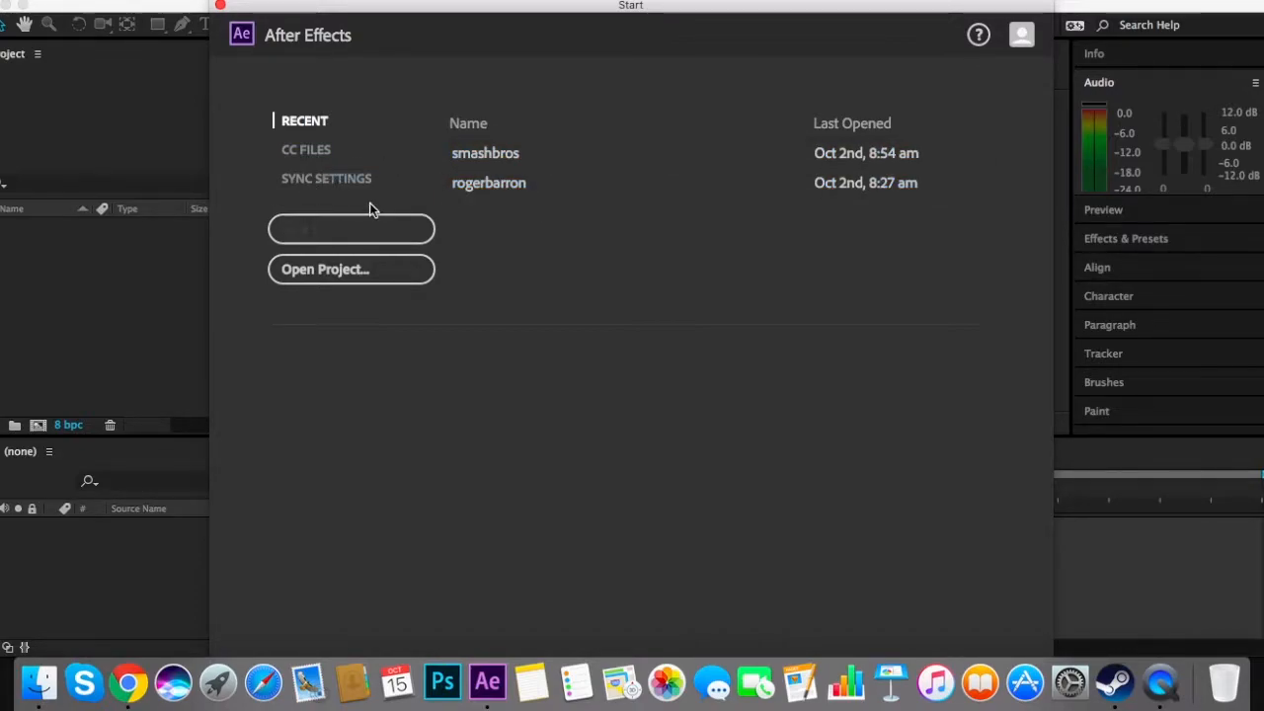
{"action": "left_click", "coordinate": [372, 240]}
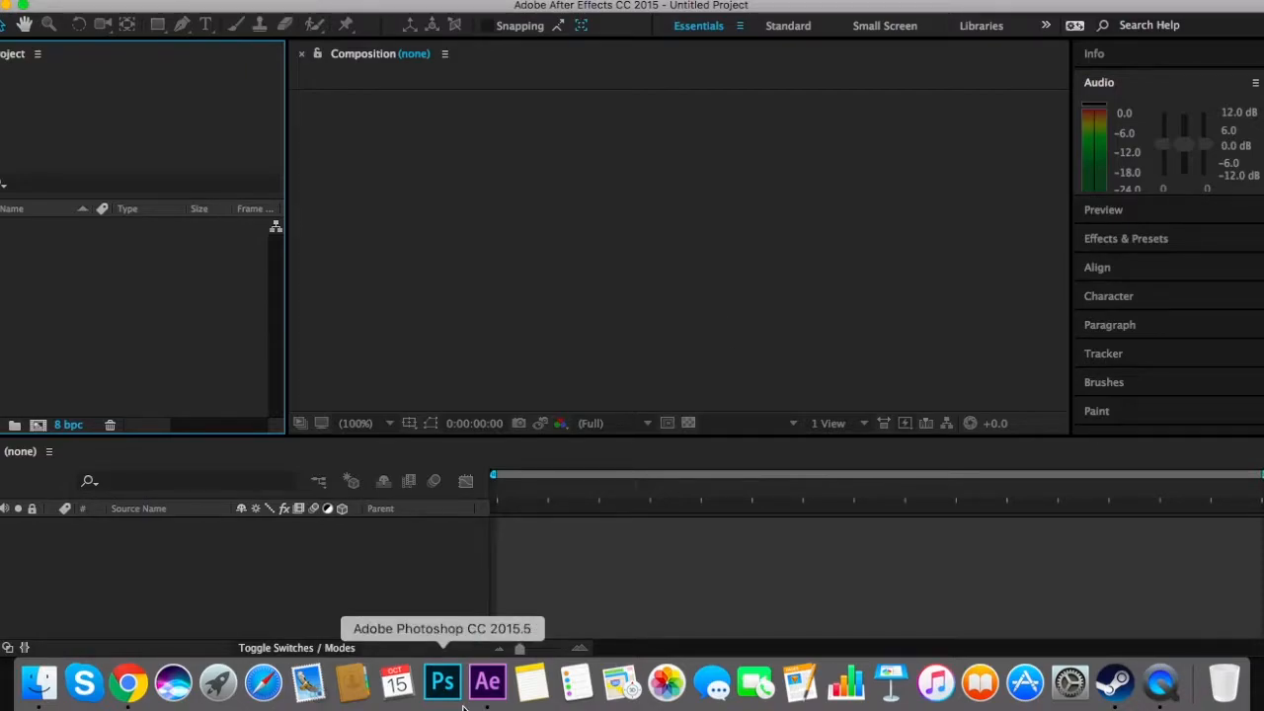
Step: Import download.jpg and MVI_9930.MOV from the desktop into the project
{"action": "left_click_drag", "start_coordinate": [702, 10], "coordinate": [1022, 10]}
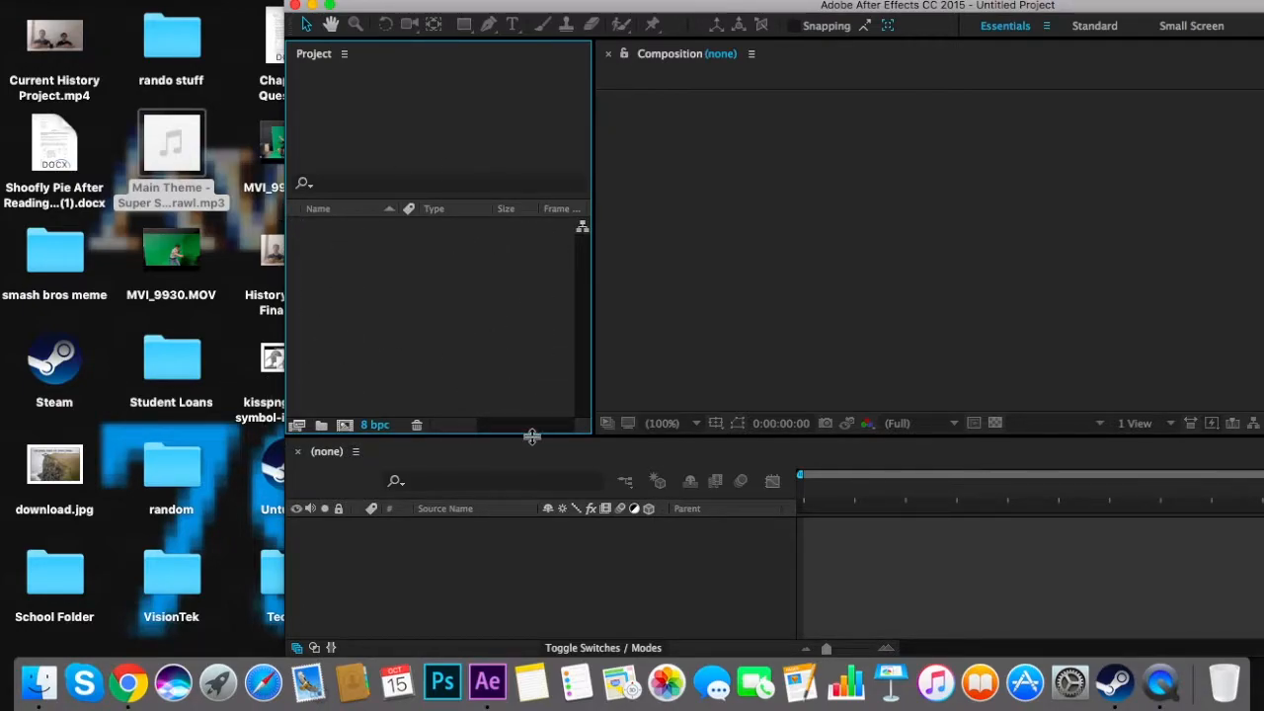
{"action": "left_click_drag", "start_coordinate": [56, 466], "coordinate": [344, 305]}
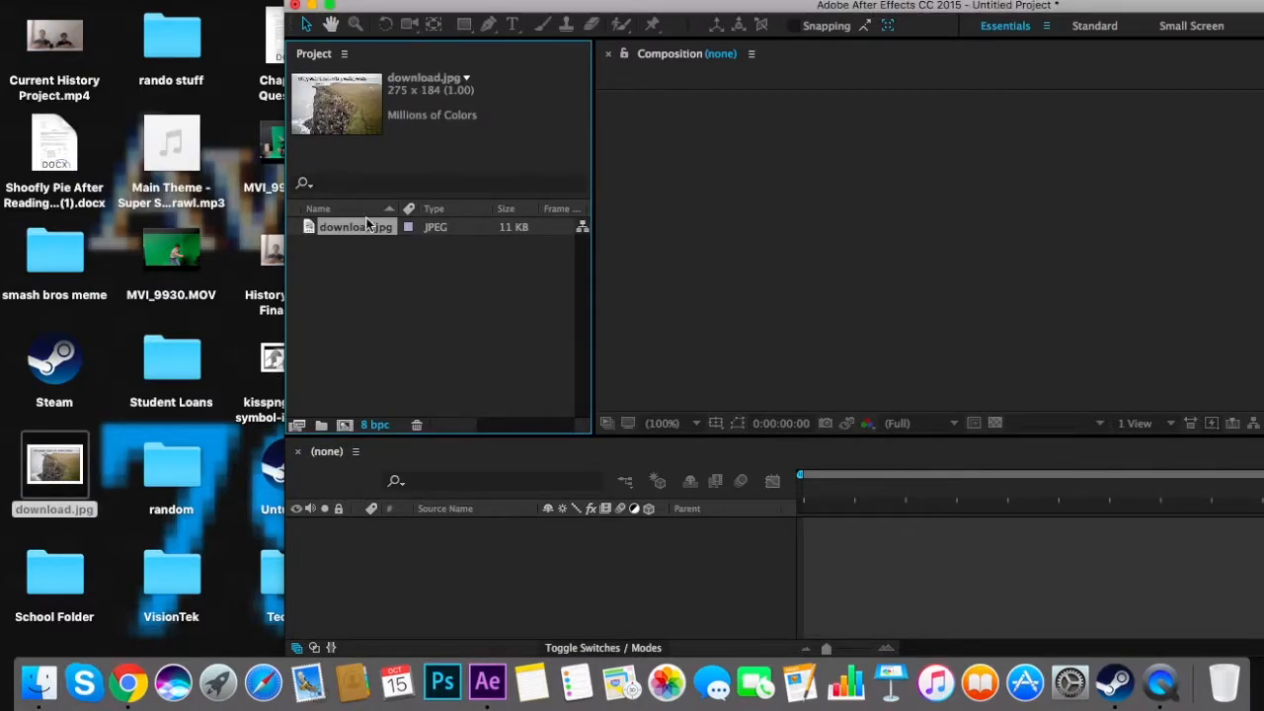
{"action": "left_click_drag", "start_coordinate": [161, 254], "coordinate": [421, 332]}
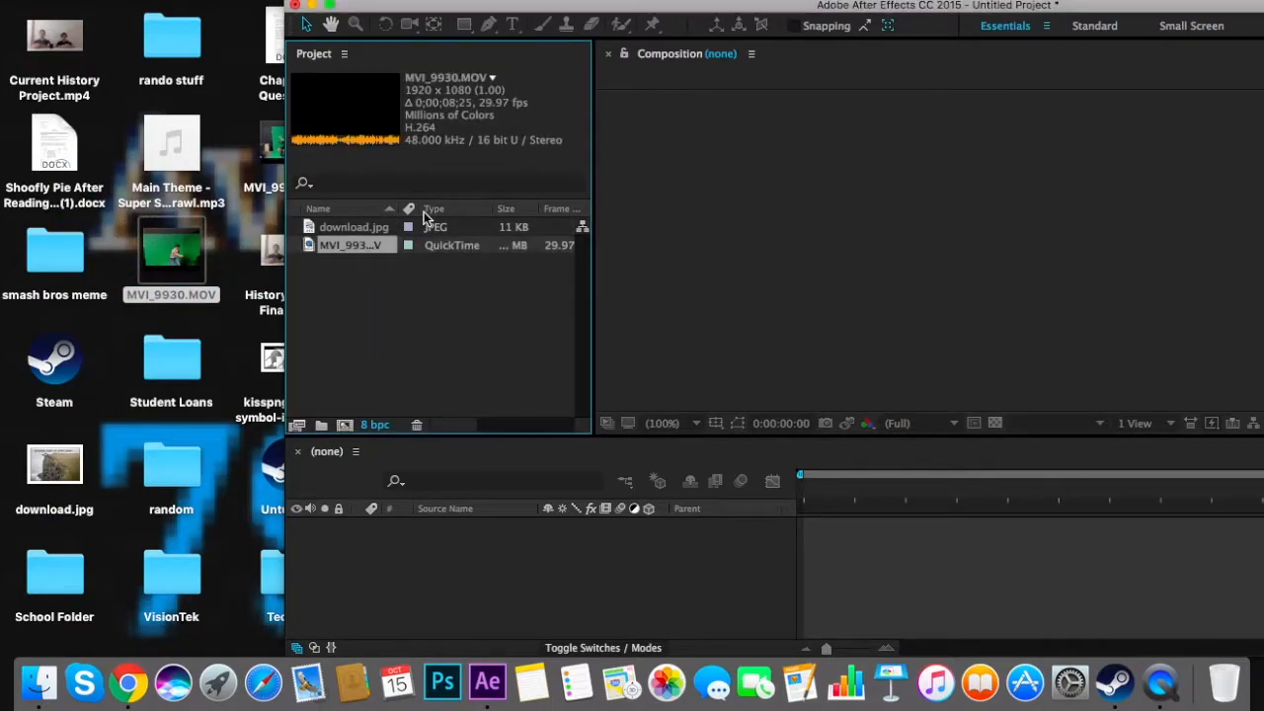
Step: Create a composition from the MVI_9930.MOV clip by placing it in the empty timeline
{"action": "left_click_drag", "start_coordinate": [471, 12], "coordinate": [183, 11]}
{"action": "left_click_drag", "start_coordinate": [107, 253], "coordinate": [593, 544]}
{"action": "left_click", "coordinate": [633, 610]}
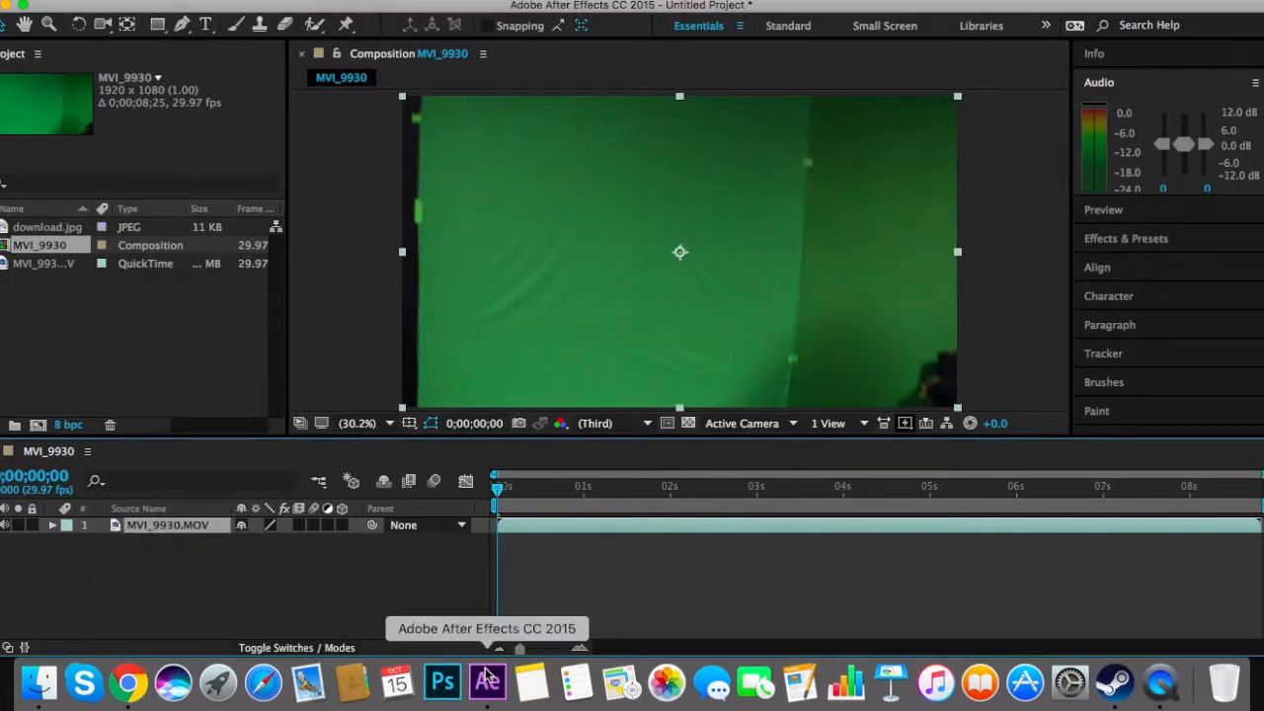
Step: Preview the opening of the MVI_9930 composition and return the playhead to the start
{"action": "left_click", "coordinate": [498, 533]}
{"action": "key", "text": "space"}
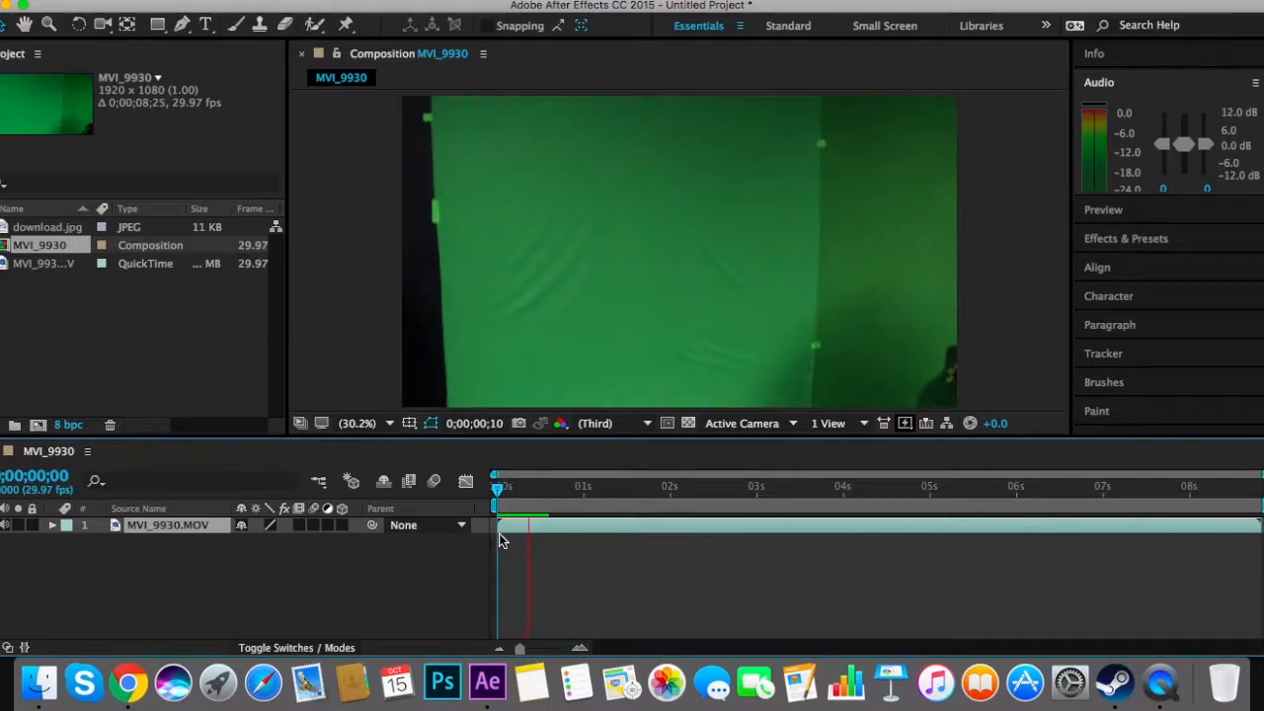
{"action": "key", "text": "space"}
{"action": "left_click_drag", "start_coordinate": [530, 491], "coordinate": [460, 488]}
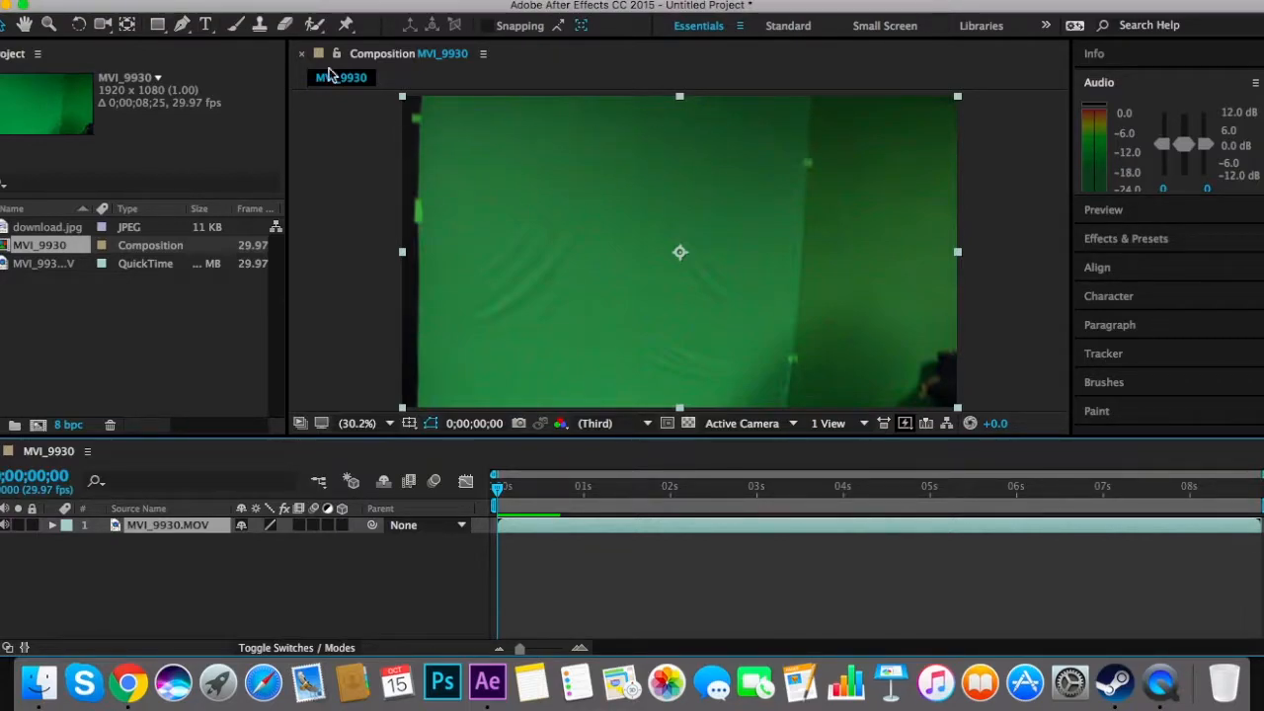
Step: Add a text box reading "Hello" over the upper part of the green screen and shrink the box
{"action": "left_click", "coordinate": [205, 24]}
{"action": "left_click_drag", "start_coordinate": [480, 137], "coordinate": [661, 242]}
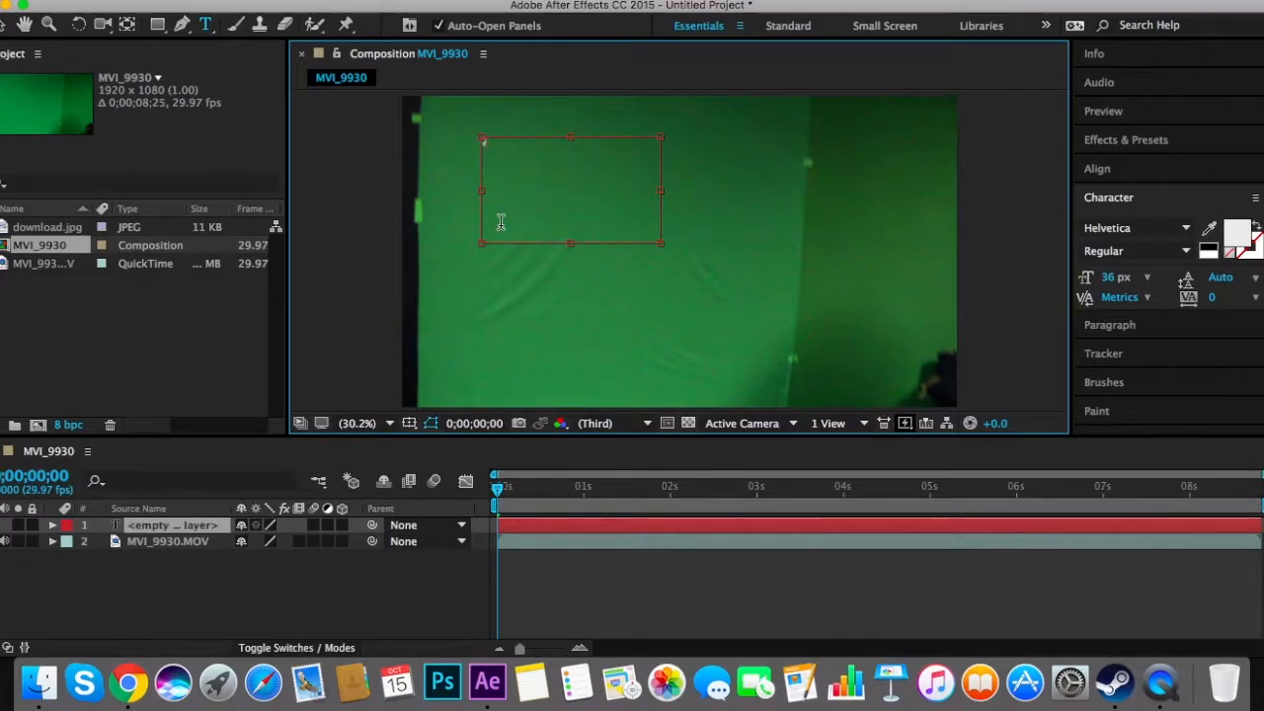
{"action": "type", "text": "Hello"}
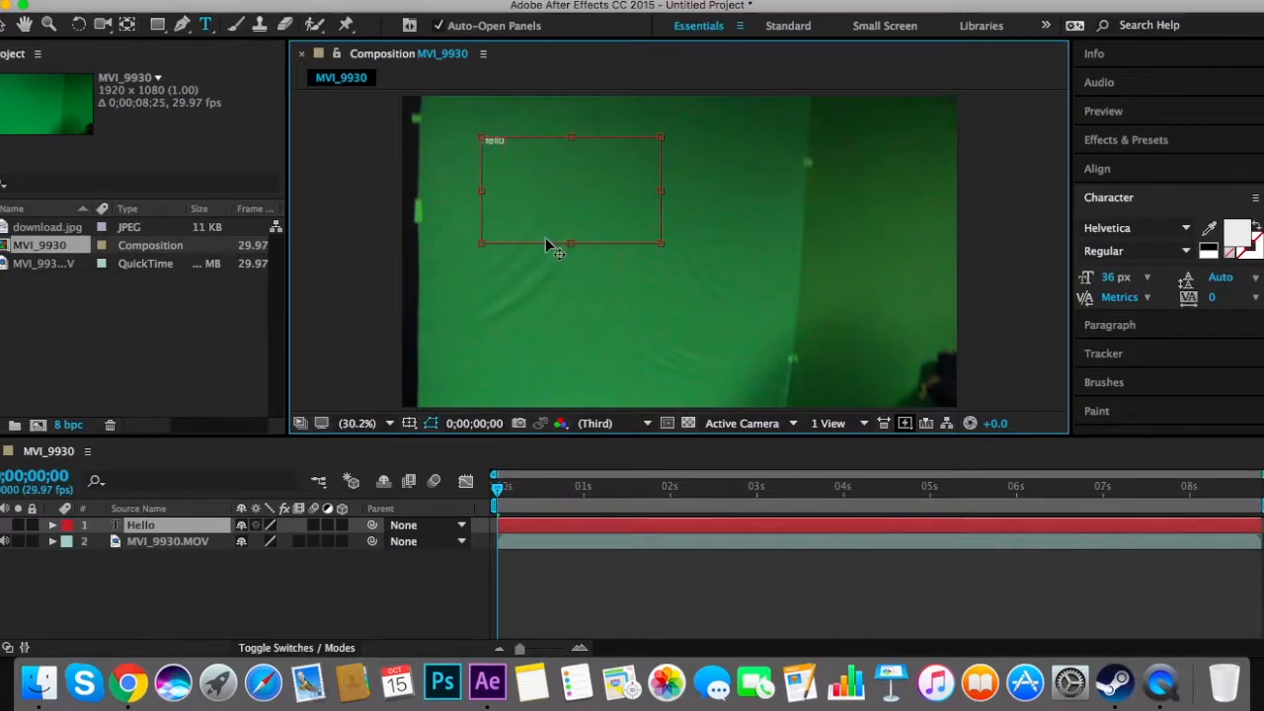
{"action": "left_click_drag", "start_coordinate": [658, 240], "coordinate": [590, 208]}
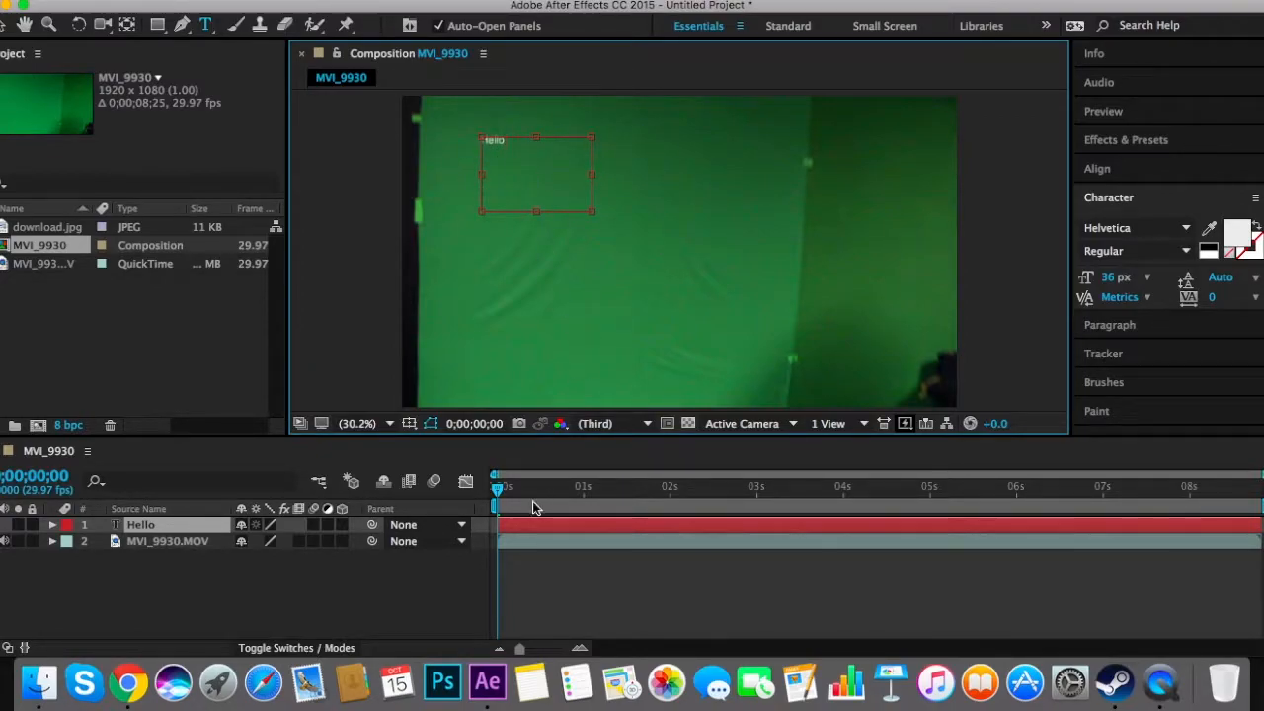
Step: Clear the "Hello" text and delete its layer from the composition
{"action": "left_click", "coordinate": [555, 526]}
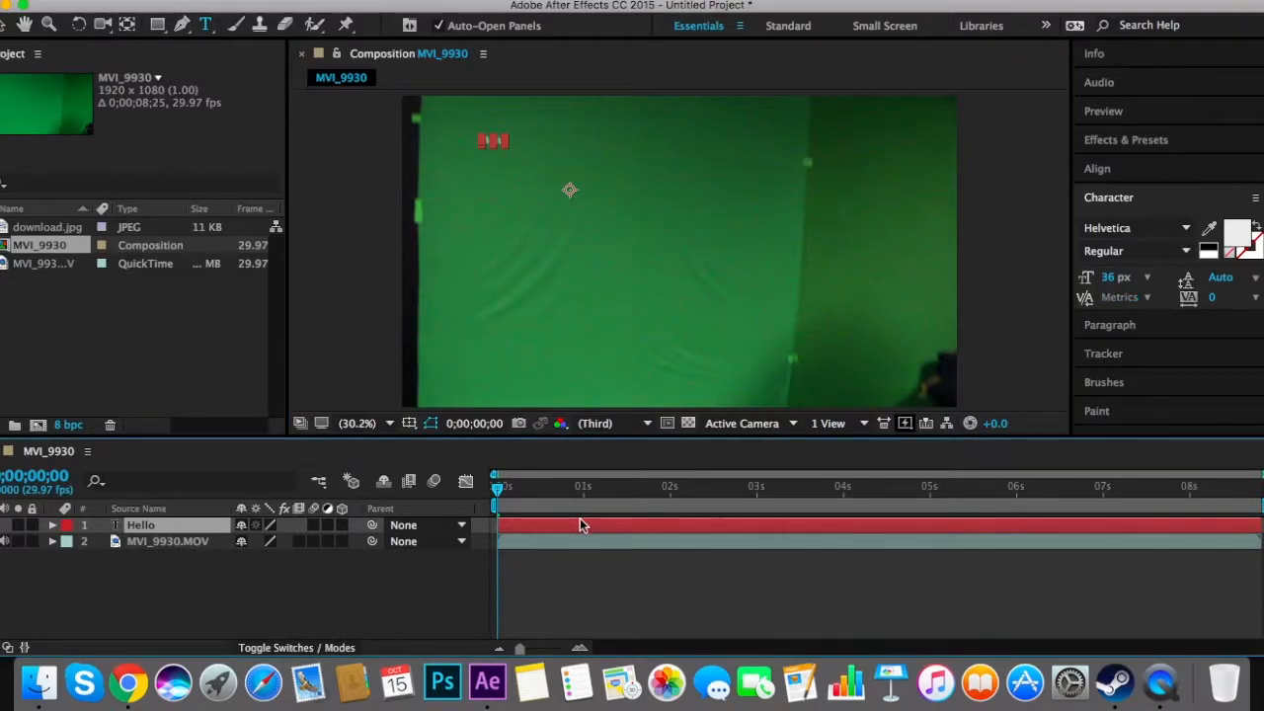
{"action": "double_click", "coordinate": [579, 523]}
{"action": "key", "text": "BackSpace"}
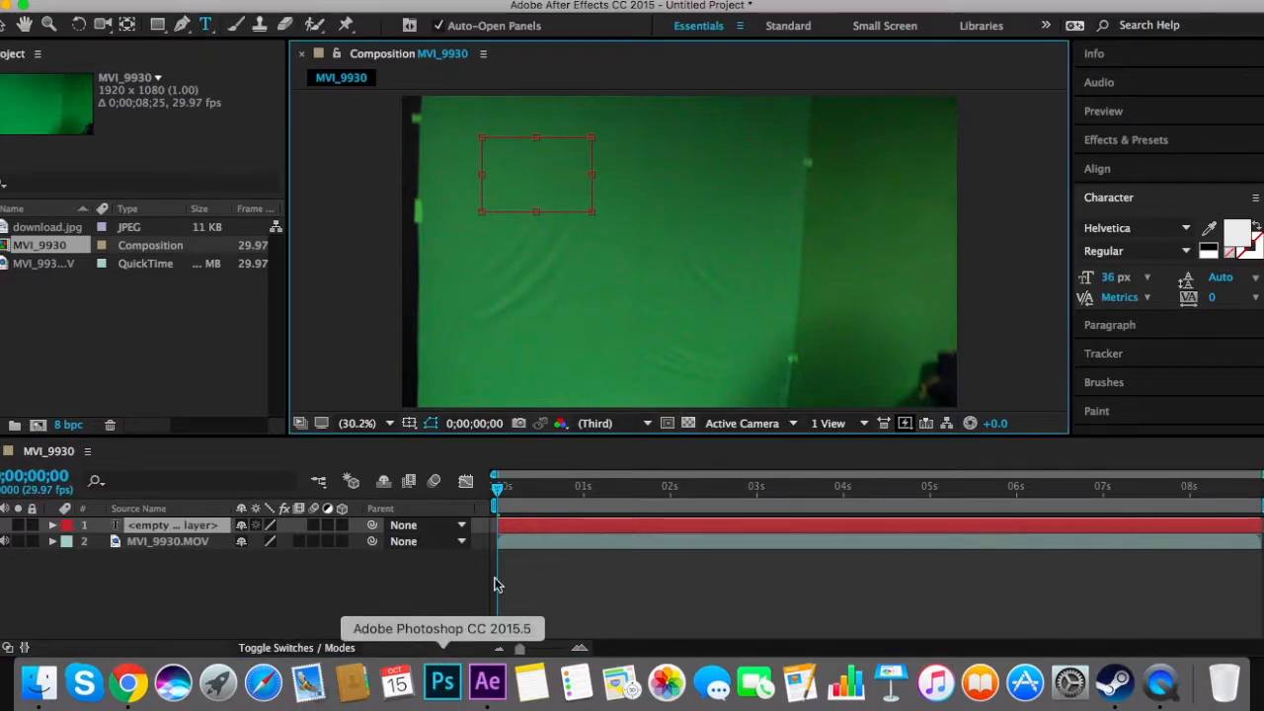
{"action": "left_click", "coordinate": [560, 529]}
{"action": "key", "text": "Delete"}
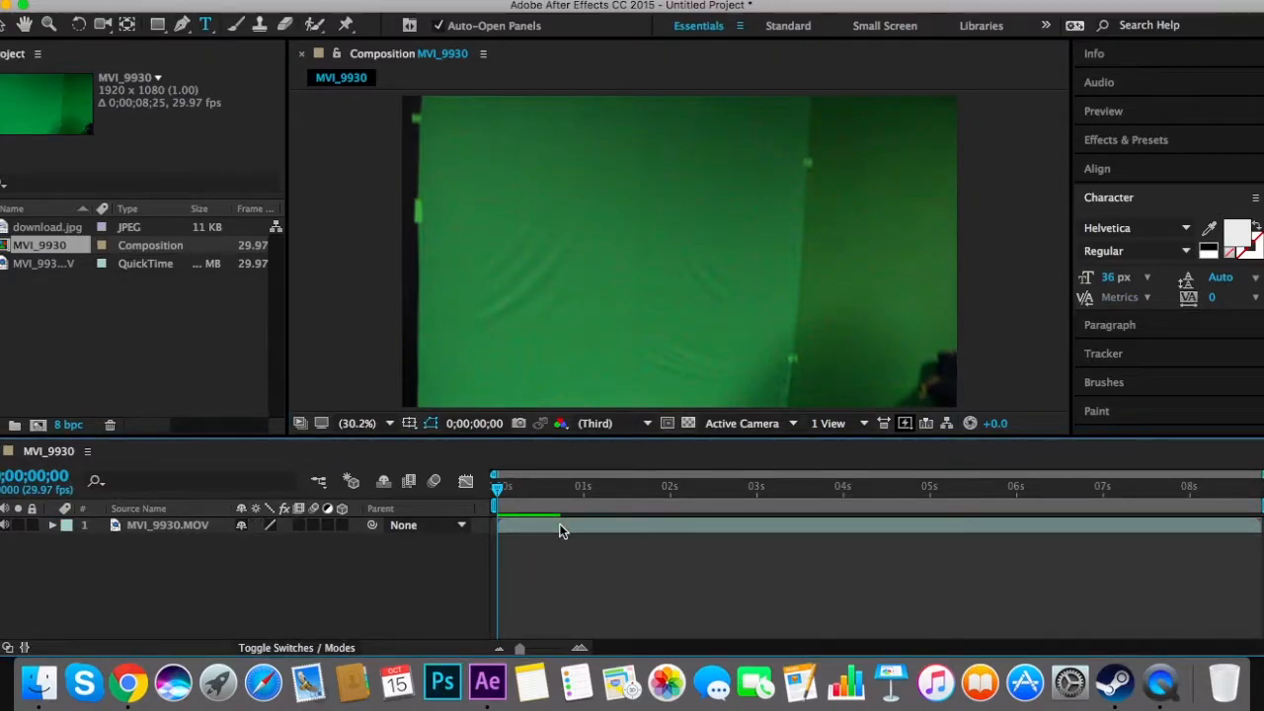
Step: Try to paint on the footage with the Brush tool, and switch to the Clone Stamp tool
{"action": "left_click", "coordinate": [237, 27]}
{"action": "left_click", "coordinate": [496, 204]}
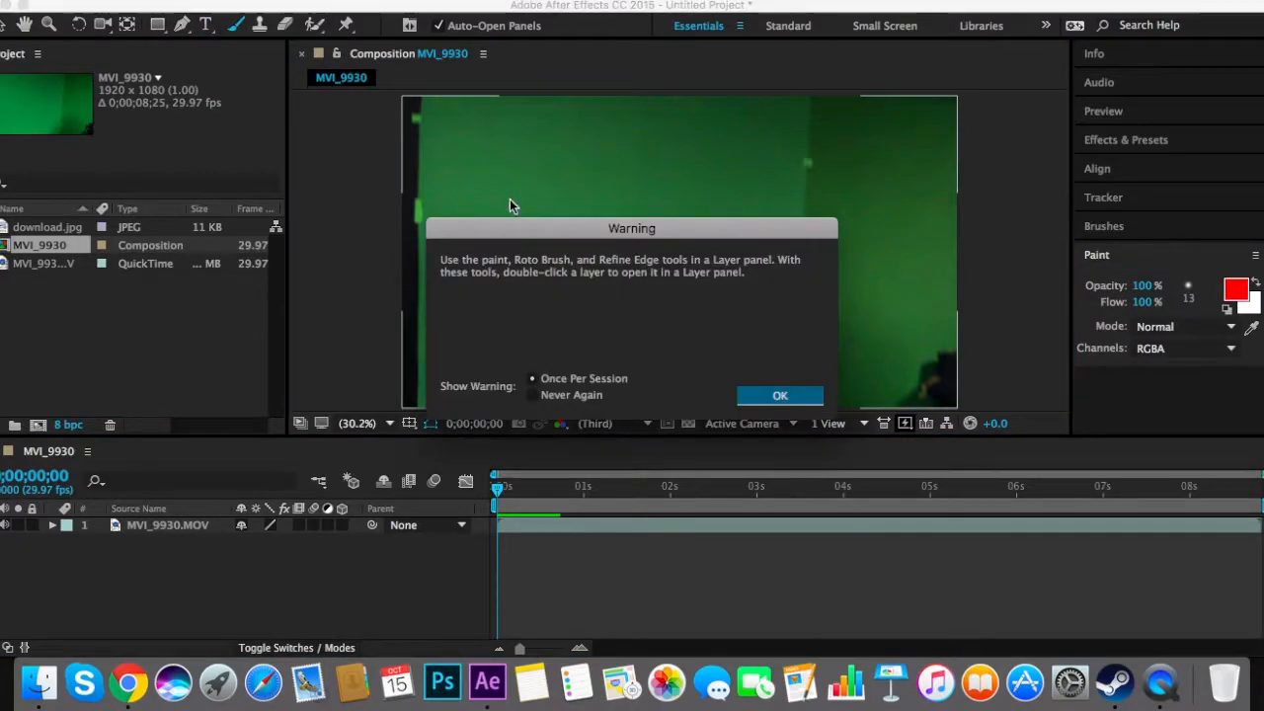
{"action": "left_click", "coordinate": [772, 402]}
{"action": "mouse_move", "coordinate": [597, 202]}
{"action": "left_mouse_down"}
{"action": "mouse_move", "coordinate": [657, 200]}
{"action": "mouse_move", "coordinate": [580, 187]}
{"action": "left_mouse_up"}
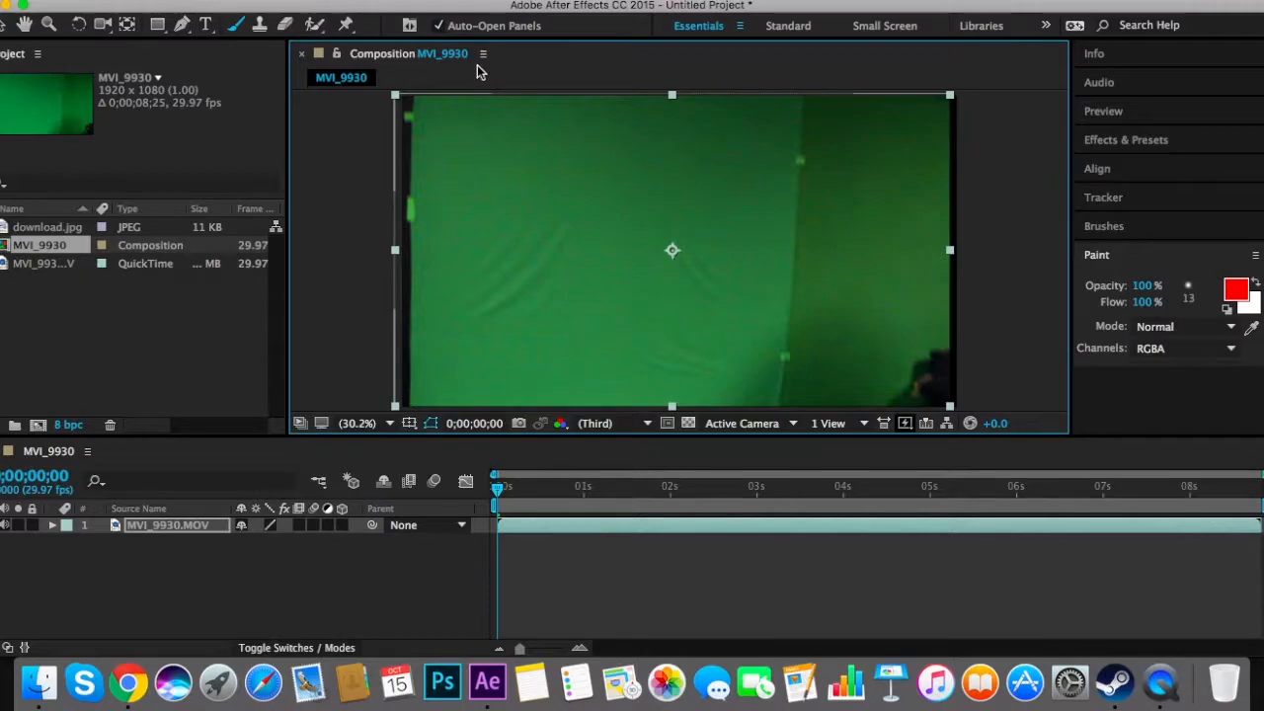
{"action": "left_click", "coordinate": [259, 28]}
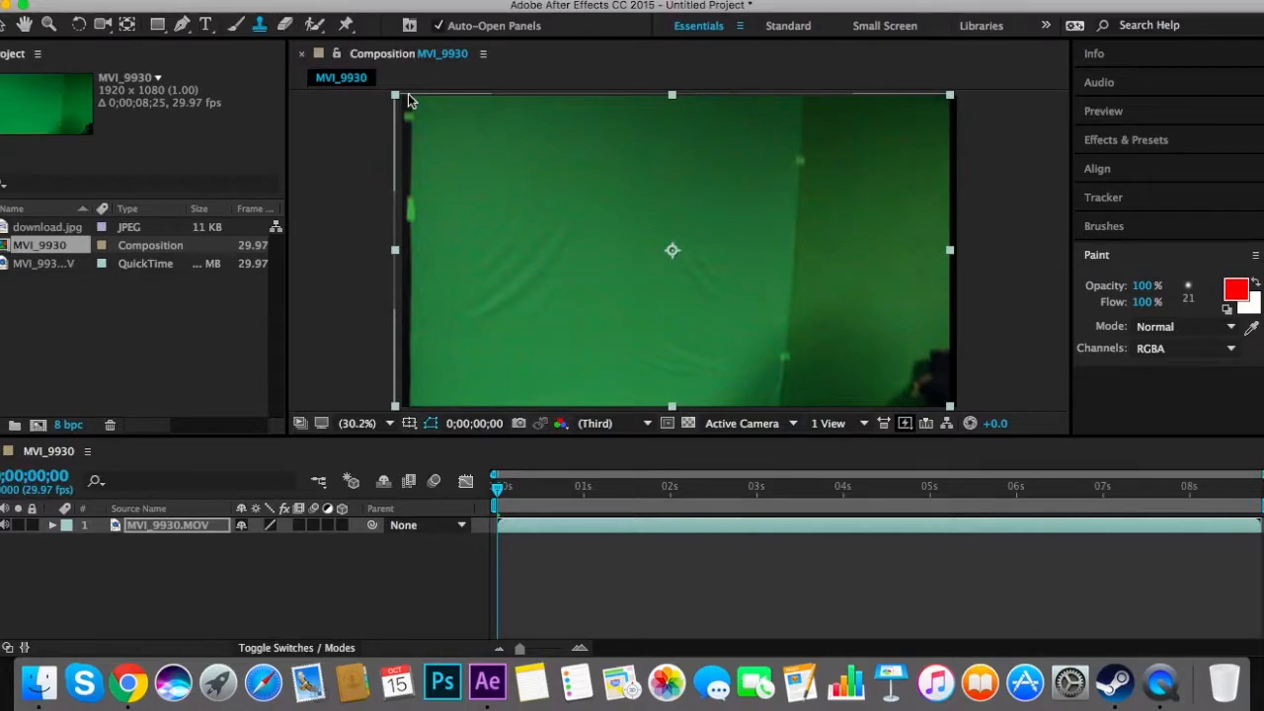
{"action": "left_click", "coordinate": [312, 30]}
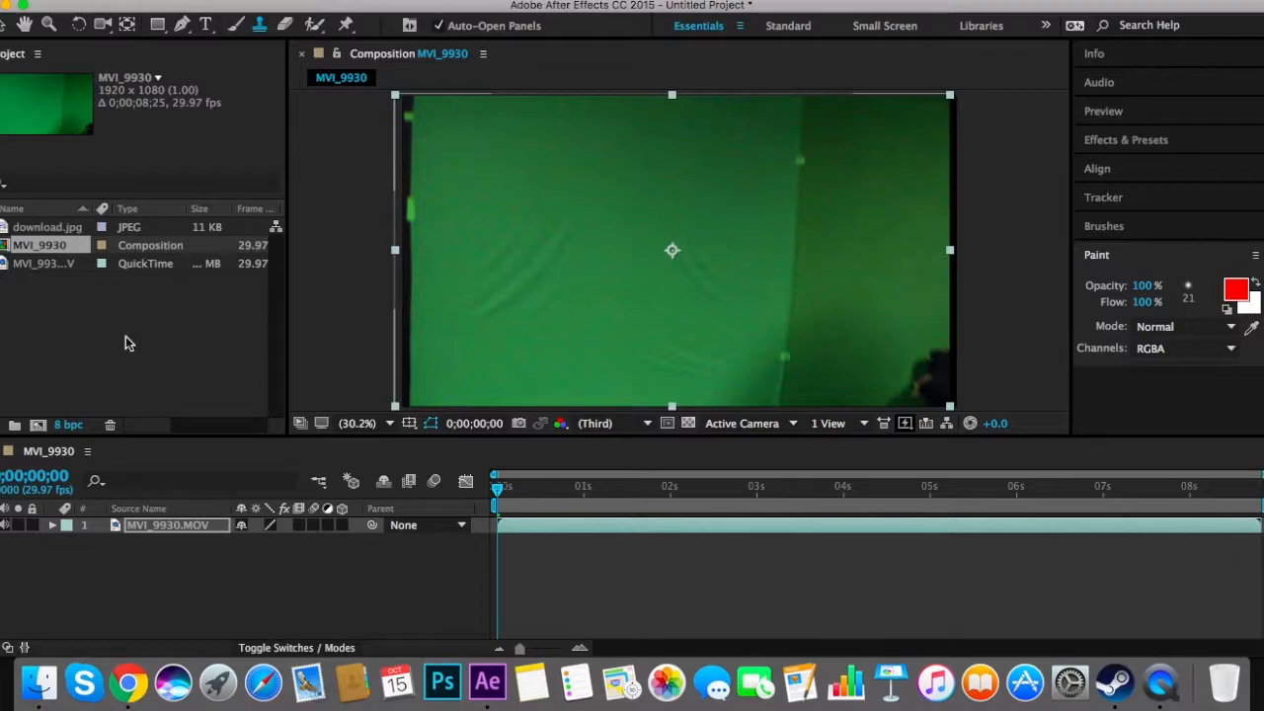
Step: Delete download.jpg from the project
{"action": "left_click", "coordinate": [123, 265]}
{"action": "left_click", "coordinate": [49, 245]}
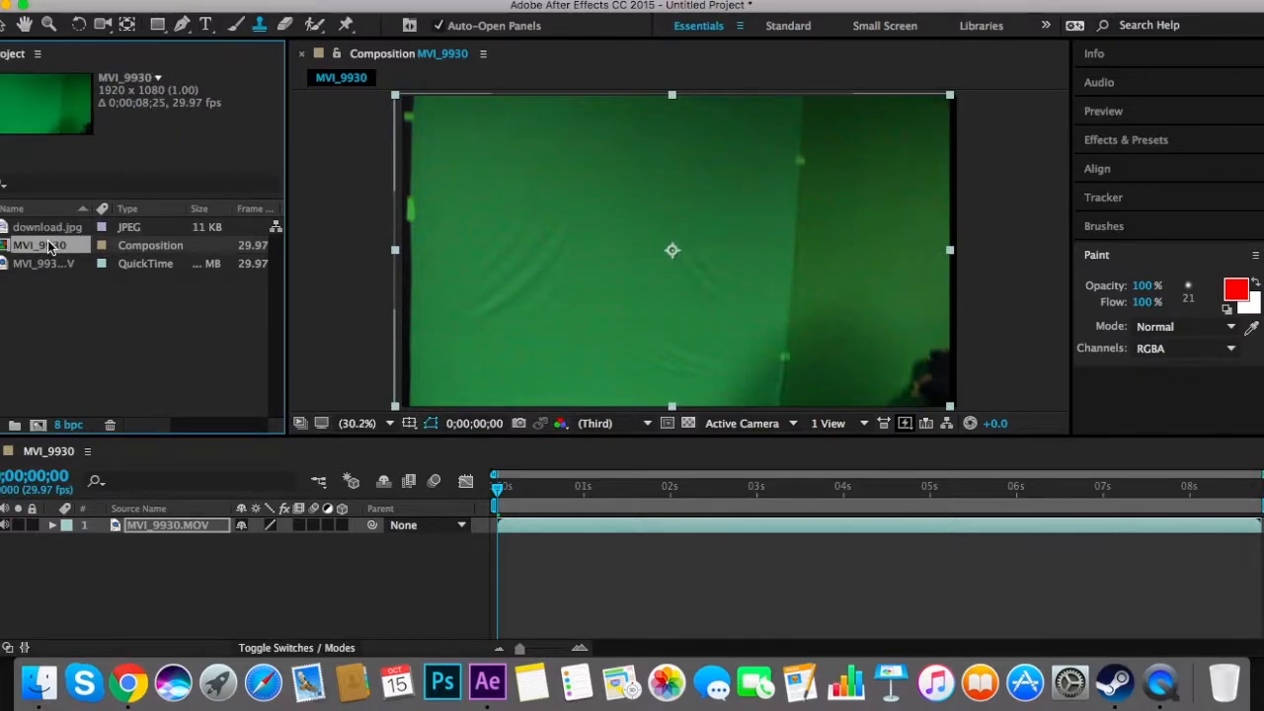
{"action": "left_click", "coordinate": [66, 229]}
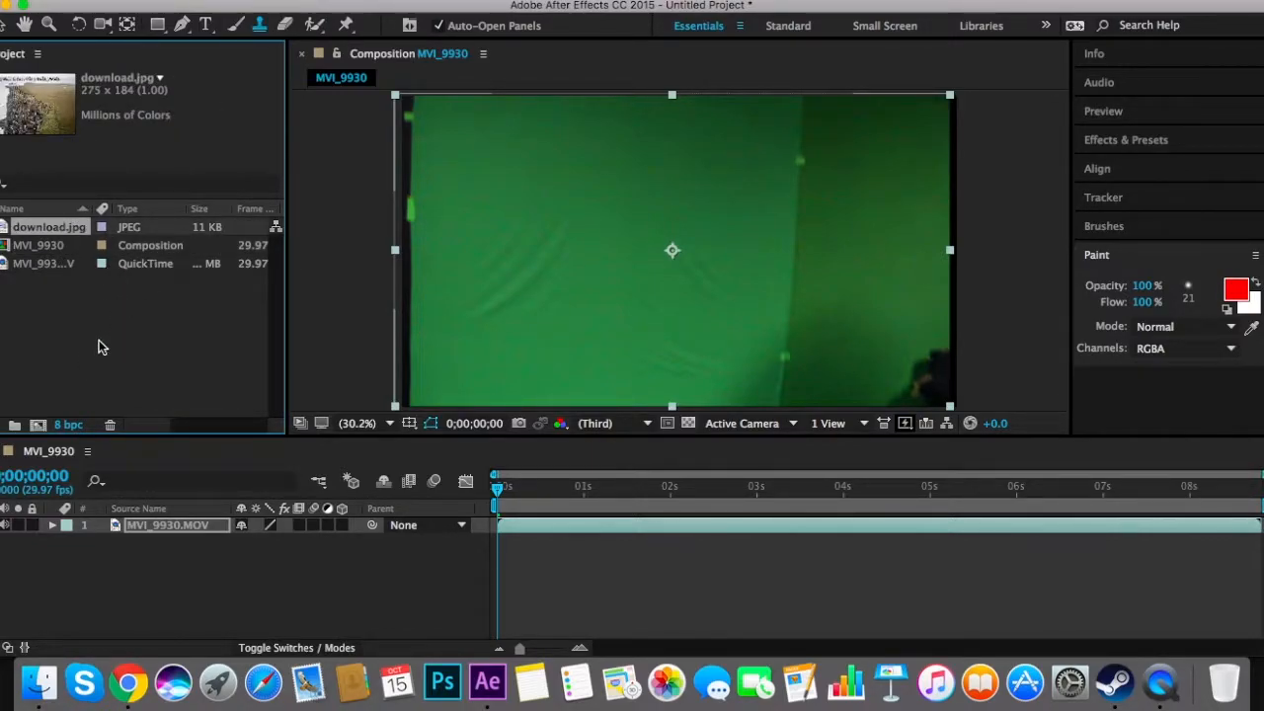
{"action": "left_click", "coordinate": [110, 424]}
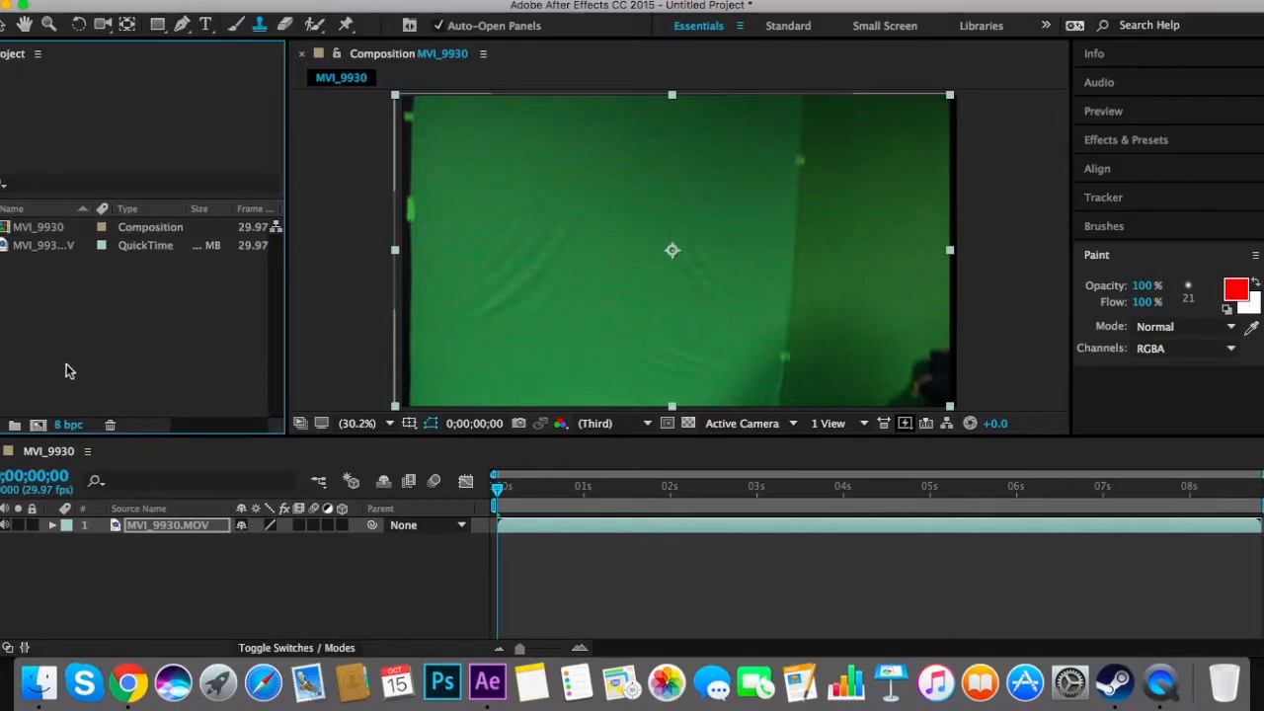
Step: Create a project folder named "Meme Folder"
{"action": "left_click", "coordinate": [15, 424]}
{"action": "type", "text": "hell"}
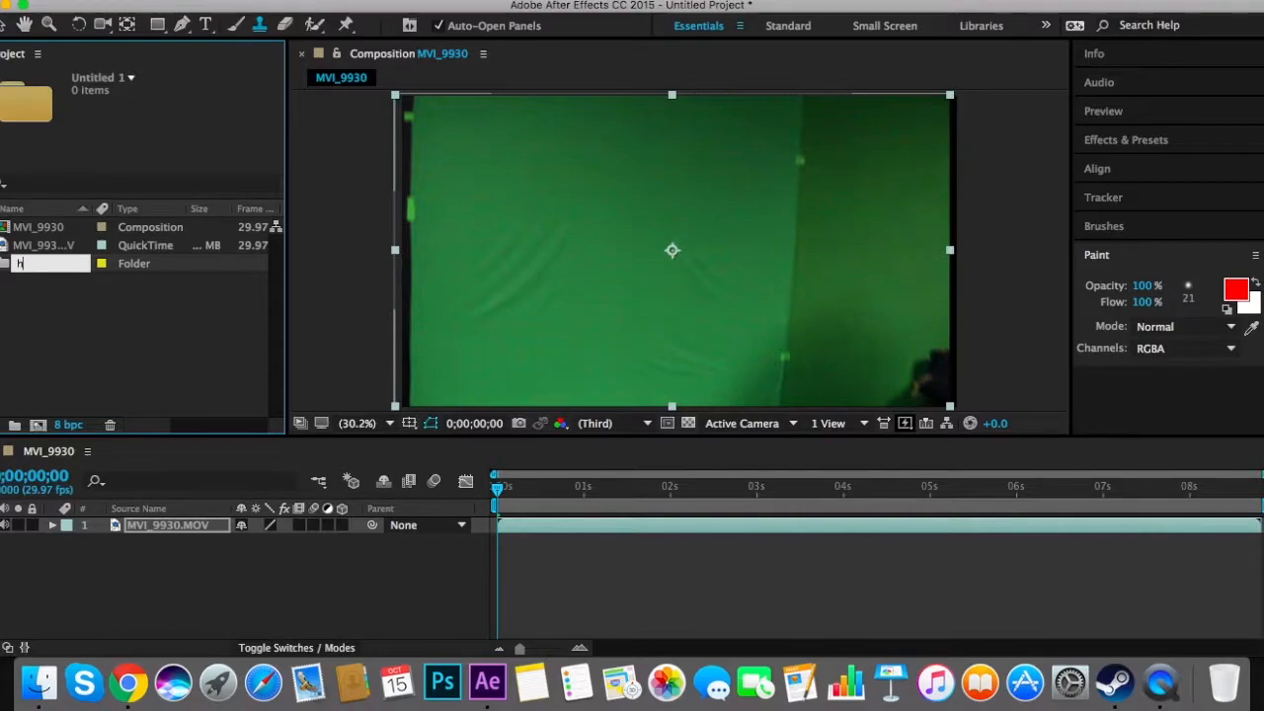
{"action": "type", "text": "Meme Folder"}
{"action": "key", "text": "Return"}
{"action": "left_click", "coordinate": [63, 359]}
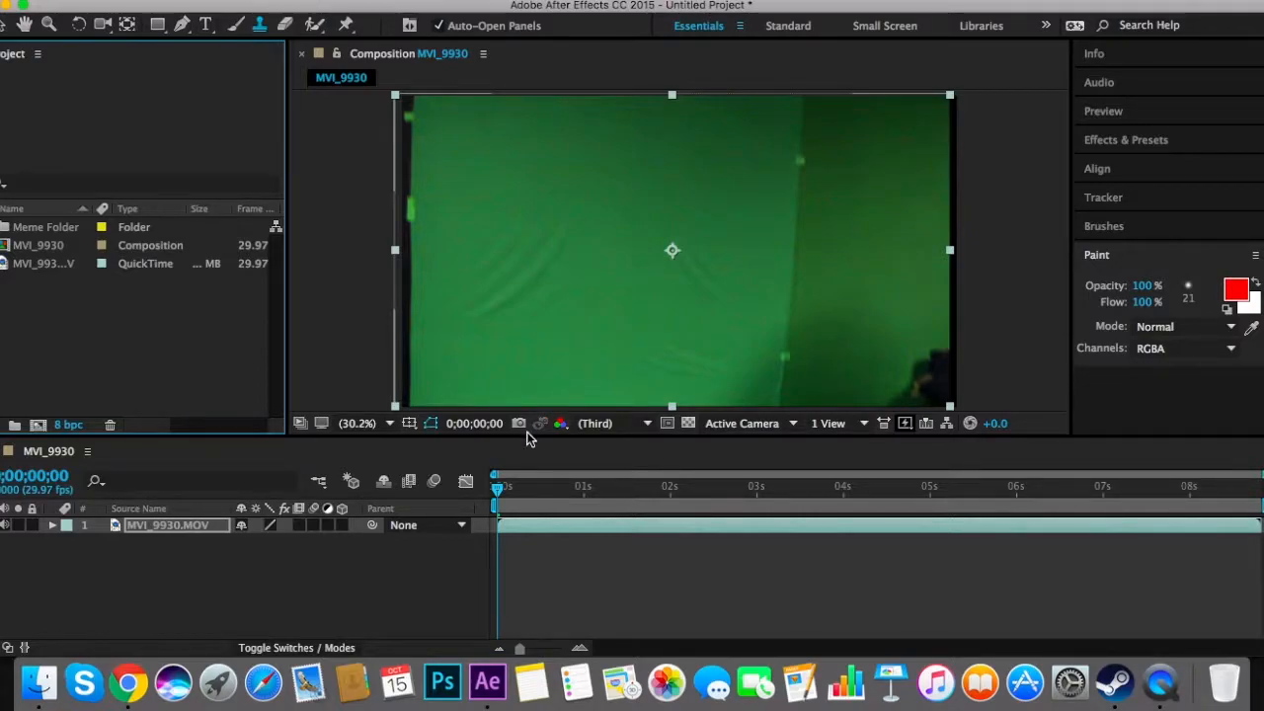
Step: Toggle the mask and shape path visibility off and on, and shift the footage sideways in the frame
{"action": "left_click", "coordinate": [430, 427]}
{"action": "left_click_drag", "start_coordinate": [483, 204], "coordinate": [493, 205]}
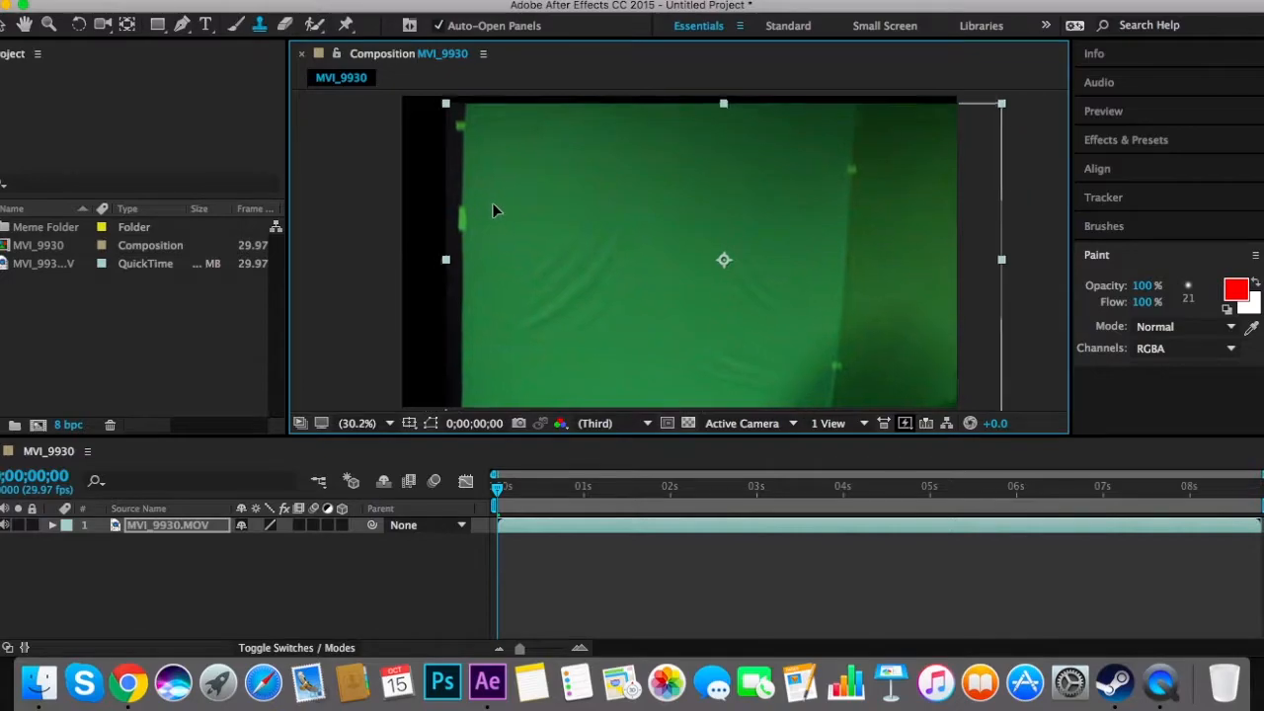
{"action": "left_click", "coordinate": [409, 425]}
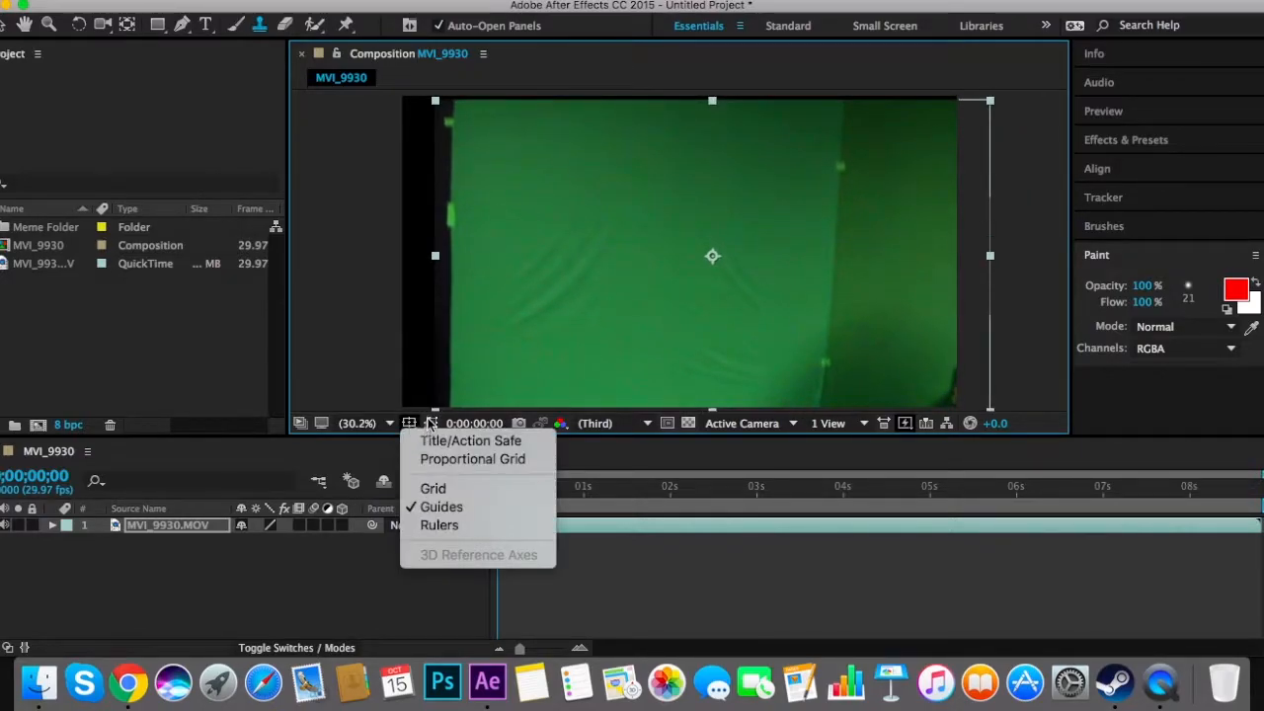
{"action": "left_click", "coordinate": [429, 426]}
{"action": "left_click", "coordinate": [429, 426]}
Step: Rescale and reposition the MVI_9930.MOV layer, widening it until its left edge reaches the frame's left edge
{"action": "left_click_drag", "start_coordinate": [586, 197], "coordinate": [584, 197]}
{"action": "left_click_drag", "start_coordinate": [447, 120], "coordinate": [540, 160]}
{"action": "left_click_drag", "start_coordinate": [613, 207], "coordinate": [473, 147]}
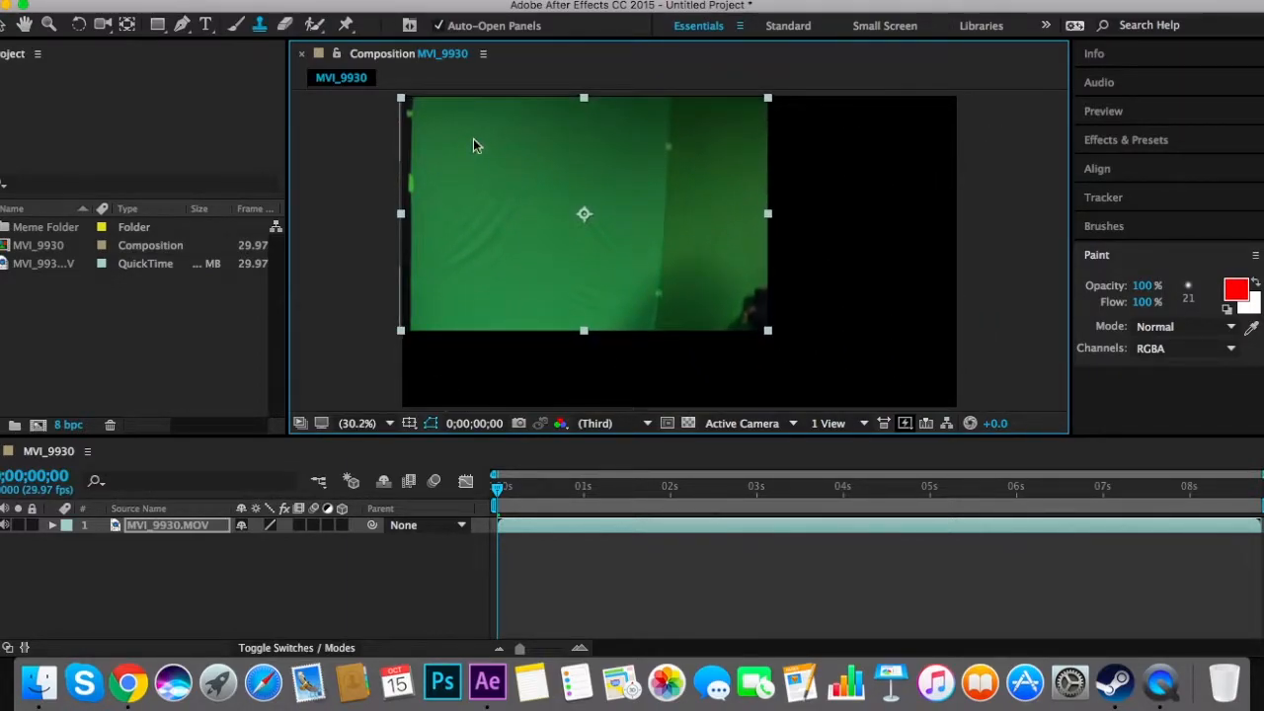
{"action": "left_click_drag", "start_coordinate": [768, 334], "coordinate": [849, 390]}
{"action": "left_click_drag", "start_coordinate": [725, 295], "coordinate": [834, 321]}
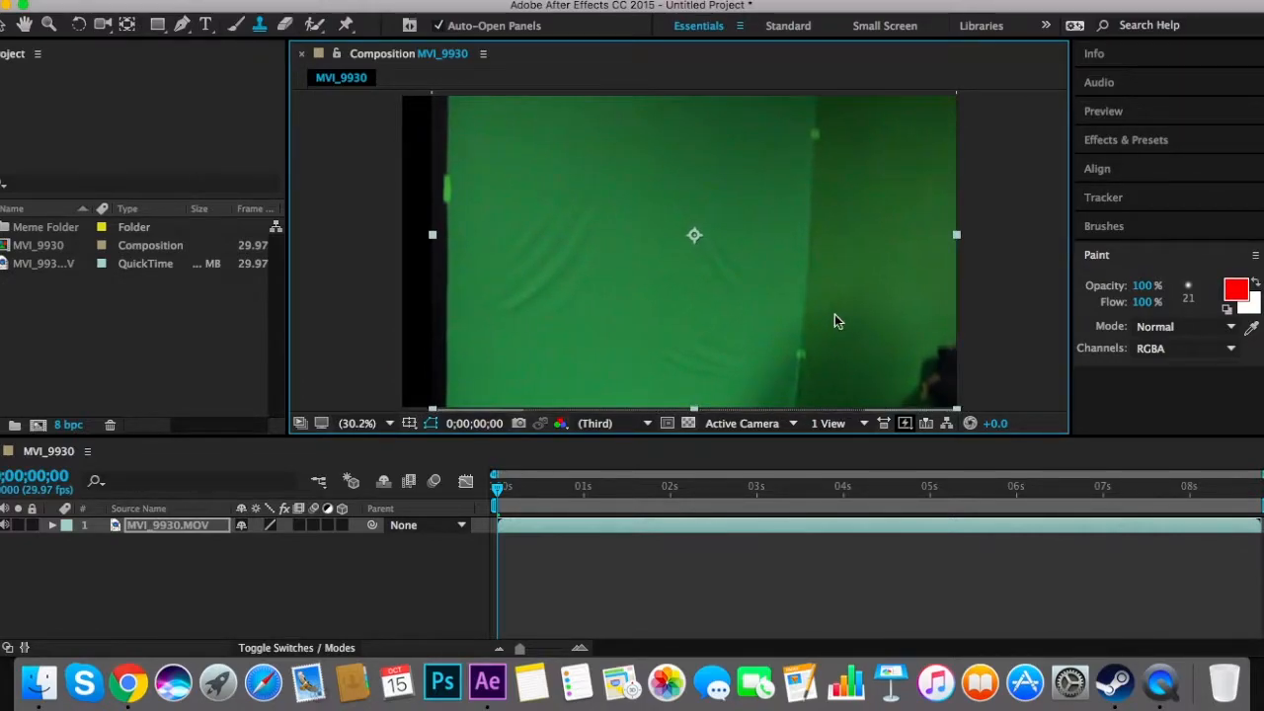
{"action": "left_click_drag", "start_coordinate": [432, 235], "coordinate": [400, 236]}
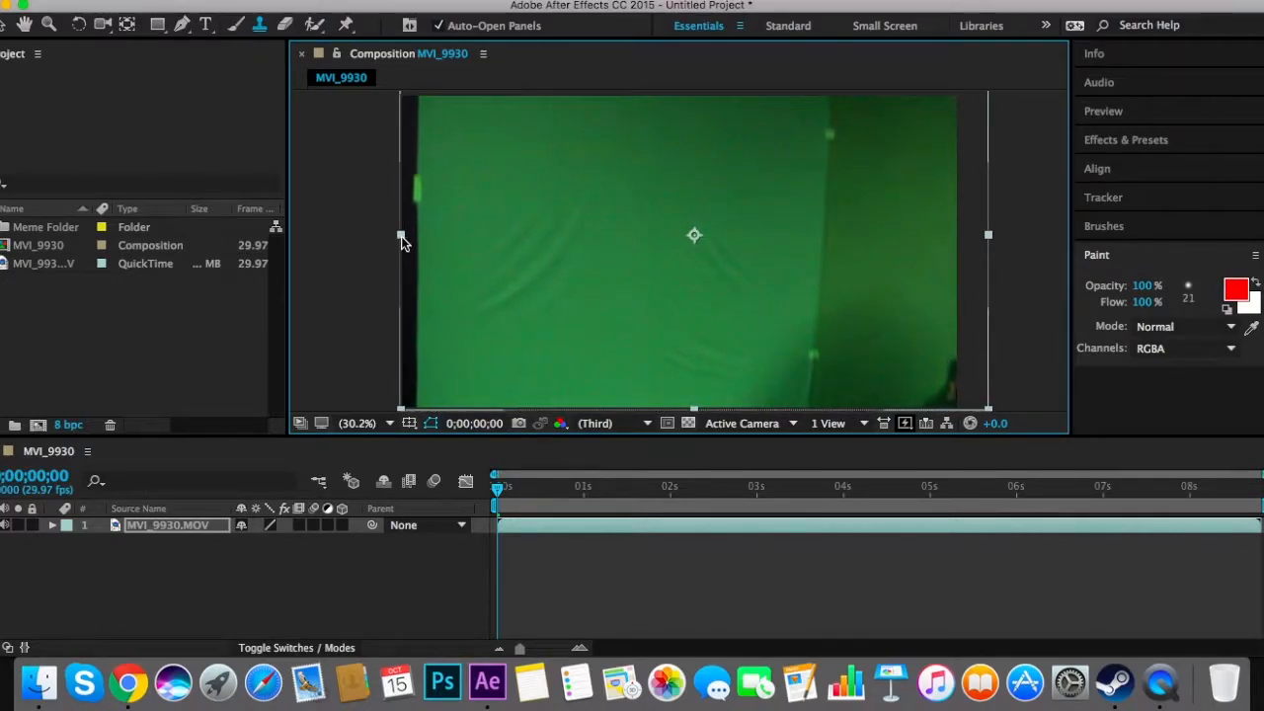
Step: Draw a wide rectangular region of interest around the middle of the green screen
{"action": "left_click", "coordinate": [666, 423]}
{"action": "mouse_move", "coordinate": [512, 203]}
{"action": "left_mouse_down"}
{"action": "mouse_move", "coordinate": [707, 314]}
{"action": "mouse_move", "coordinate": [758, 298]}
{"action": "left_mouse_up"}
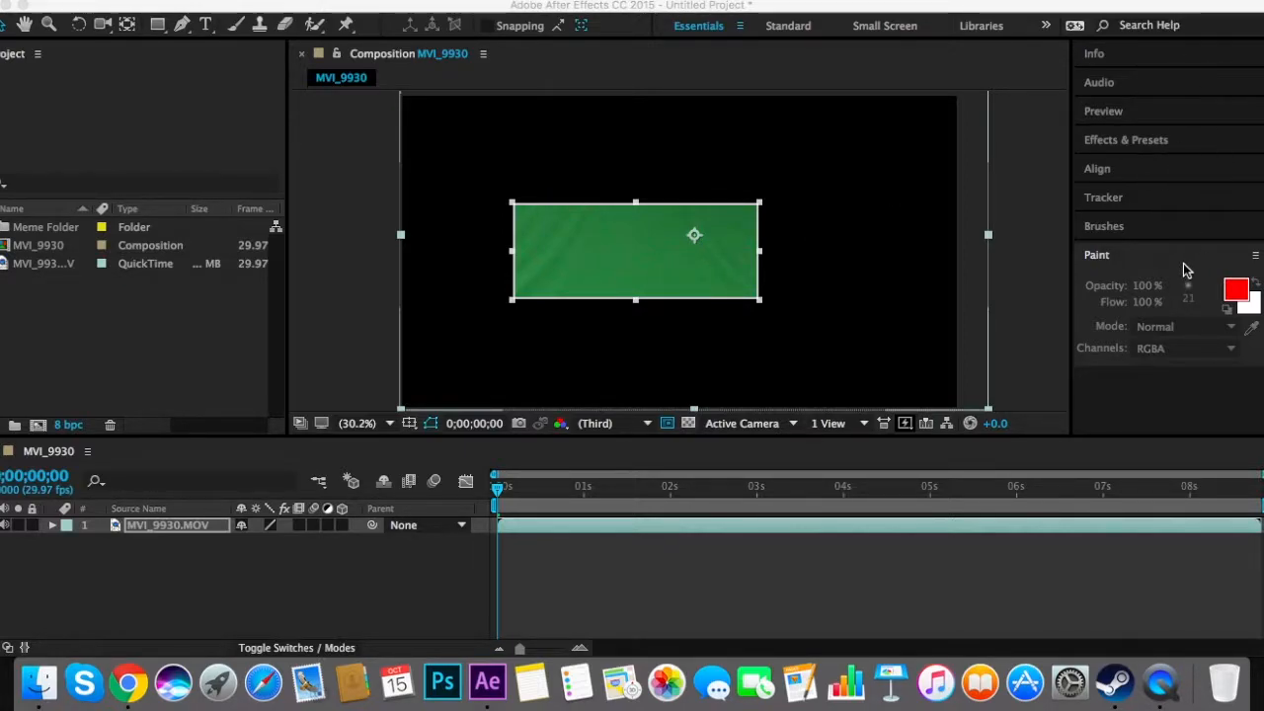
Step: Look through the Tracker, Align, Effects & Presets, Preview, Audio and Info controls
{"action": "left_click", "coordinate": [1155, 195]}
{"action": "left_click", "coordinate": [1135, 208]}
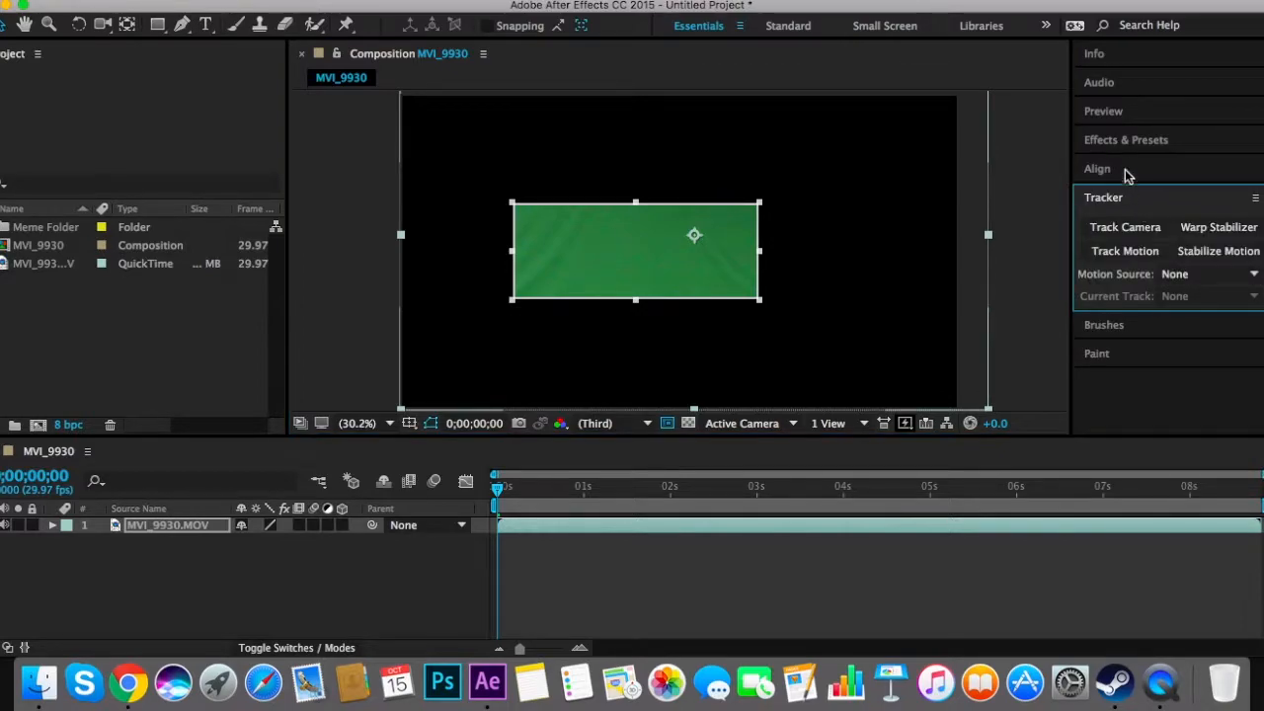
{"action": "left_click", "coordinate": [1122, 174]}
{"action": "left_click", "coordinate": [1121, 146]}
{"action": "left_click", "coordinate": [1122, 108]}
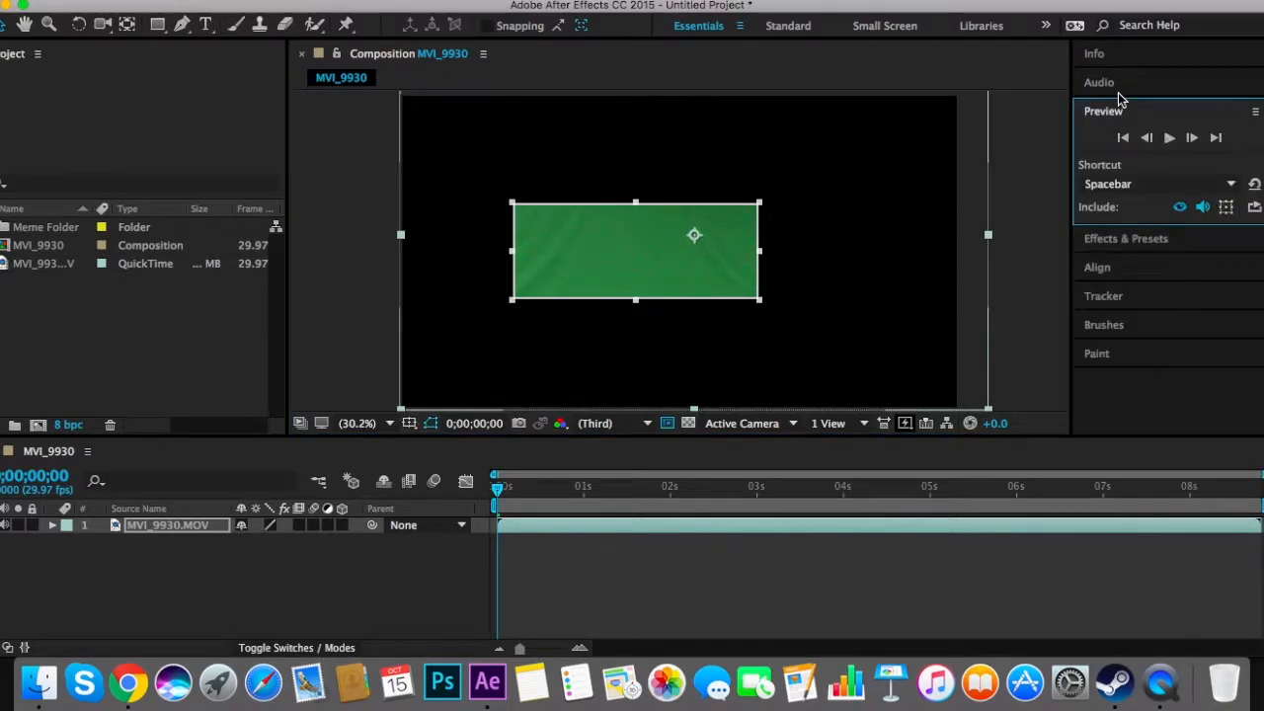
{"action": "left_click", "coordinate": [1118, 84]}
{"action": "left_click", "coordinate": [1096, 55]}
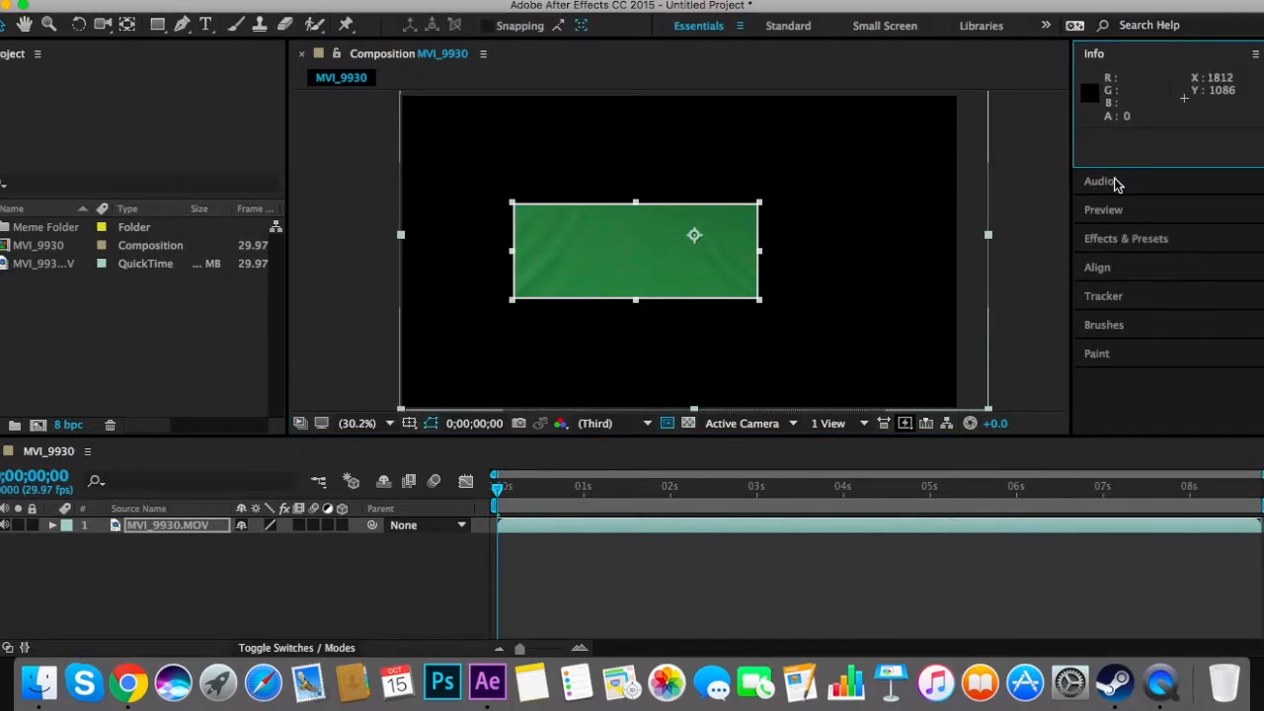
Step: Play the composition preview from the start and stop it at about one second, 0;00;00;29
{"action": "left_click", "coordinate": [1118, 210]}
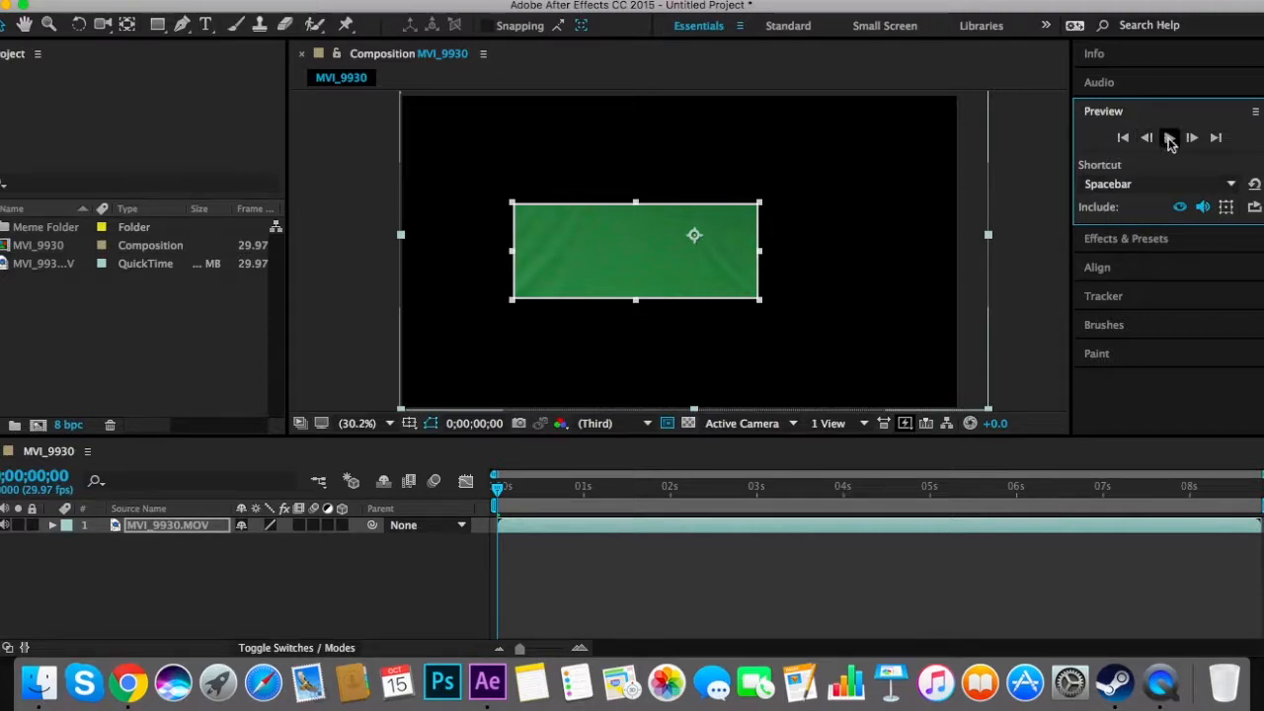
{"action": "left_click", "coordinate": [1168, 141]}
{"action": "left_click", "coordinate": [1169, 139]}
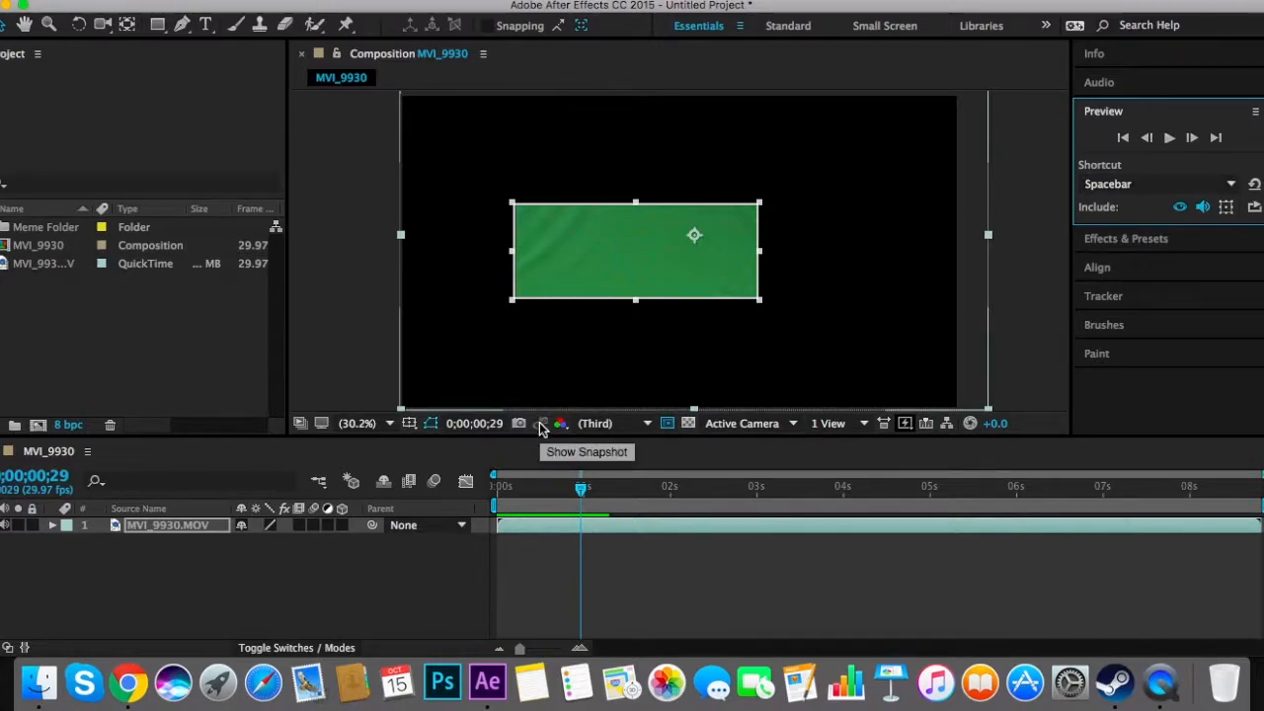
Step: Look through the list of effect categories in Effects & Presets
{"action": "left_click", "coordinate": [1150, 240]}
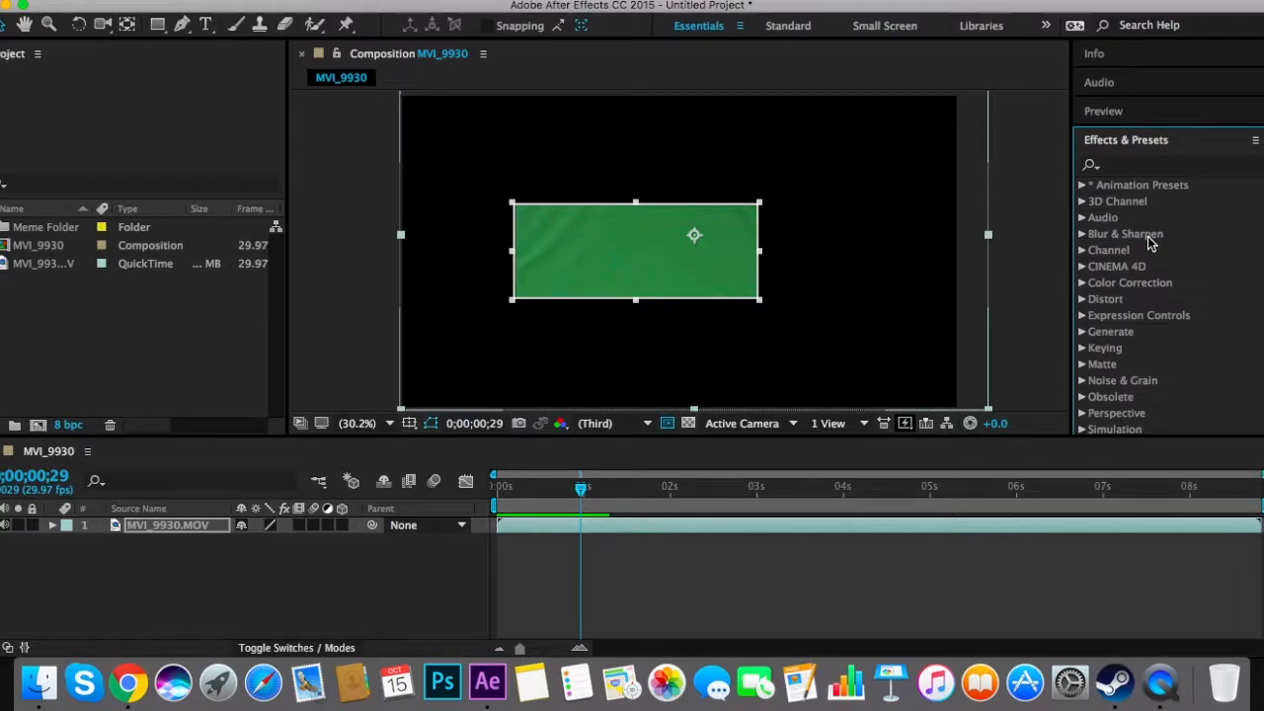
{"action": "scroll", "coordinate": [1150, 167], "scroll_direction": "down", "scroll_amount": 5}
{"action": "scroll", "coordinate": [1153, 174], "scroll_direction": "up", "scroll_amount": 5}
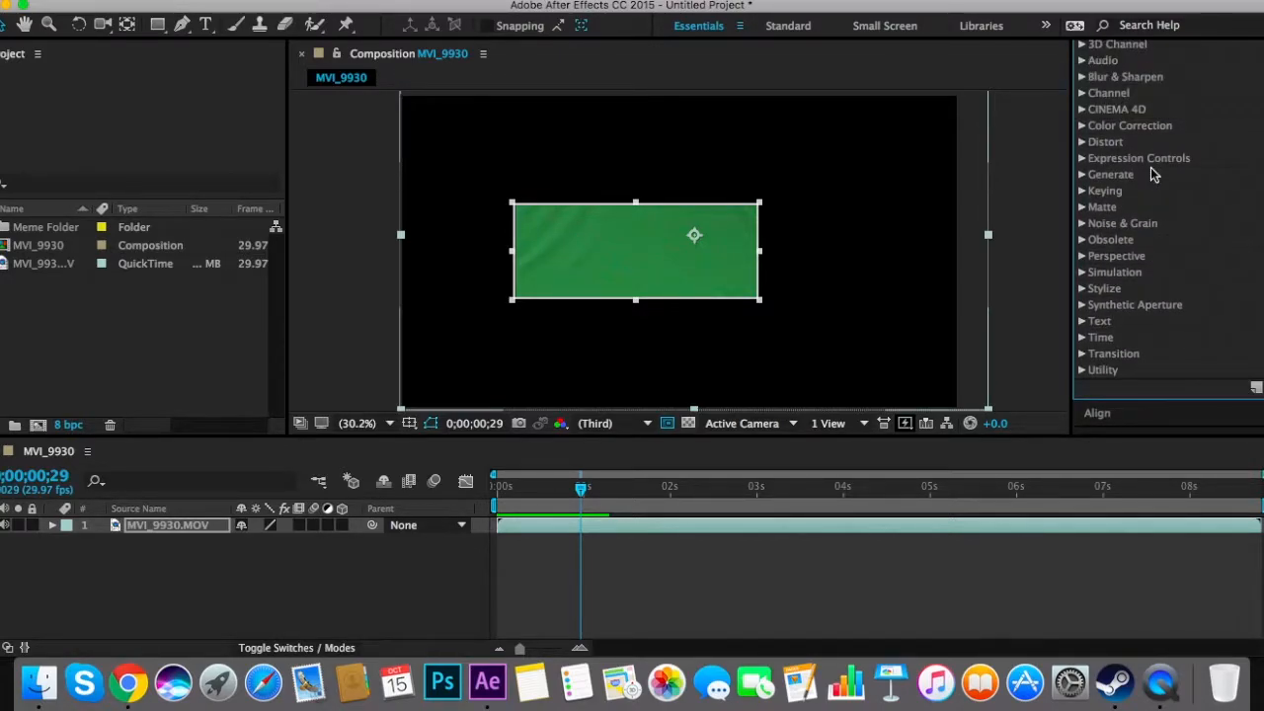
{"action": "scroll", "coordinate": [1150, 167], "scroll_direction": "up", "scroll_amount": 3}
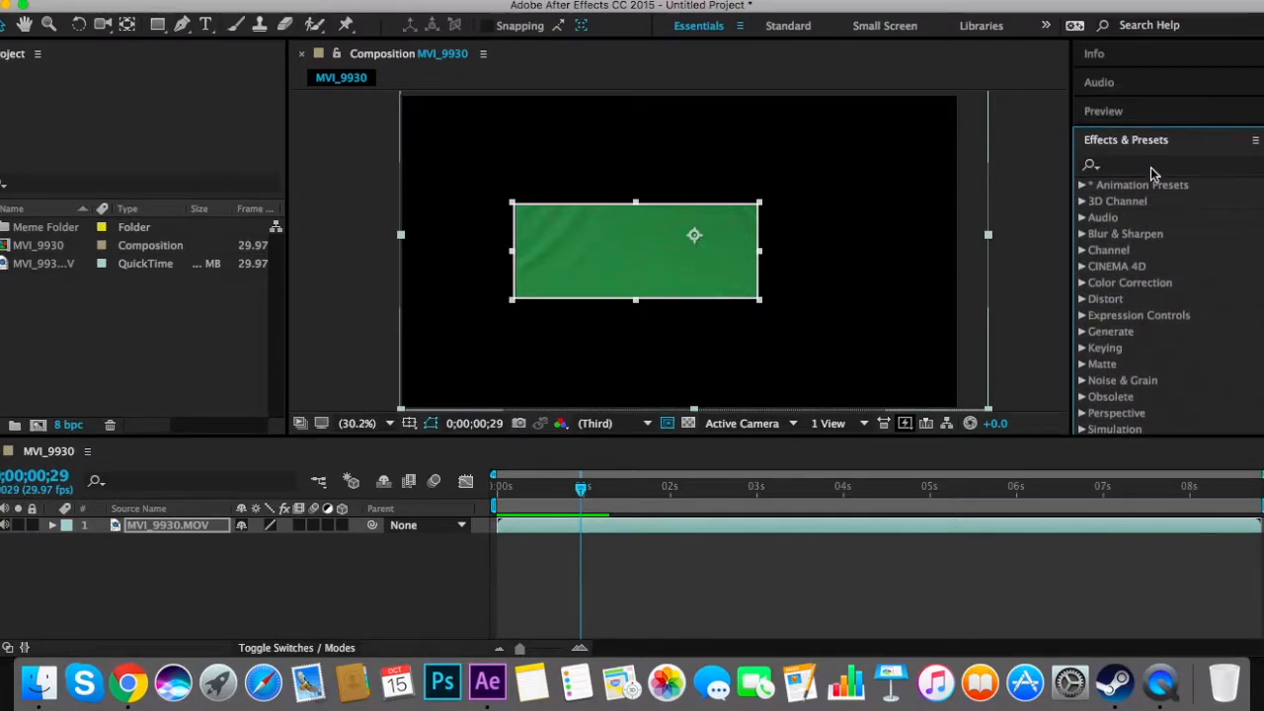
Step: Lower both audio channel levels of the MVI_9930.MOV layer to -0.1 dB and view the Info readings
{"action": "left_click", "coordinate": [1119, 82]}
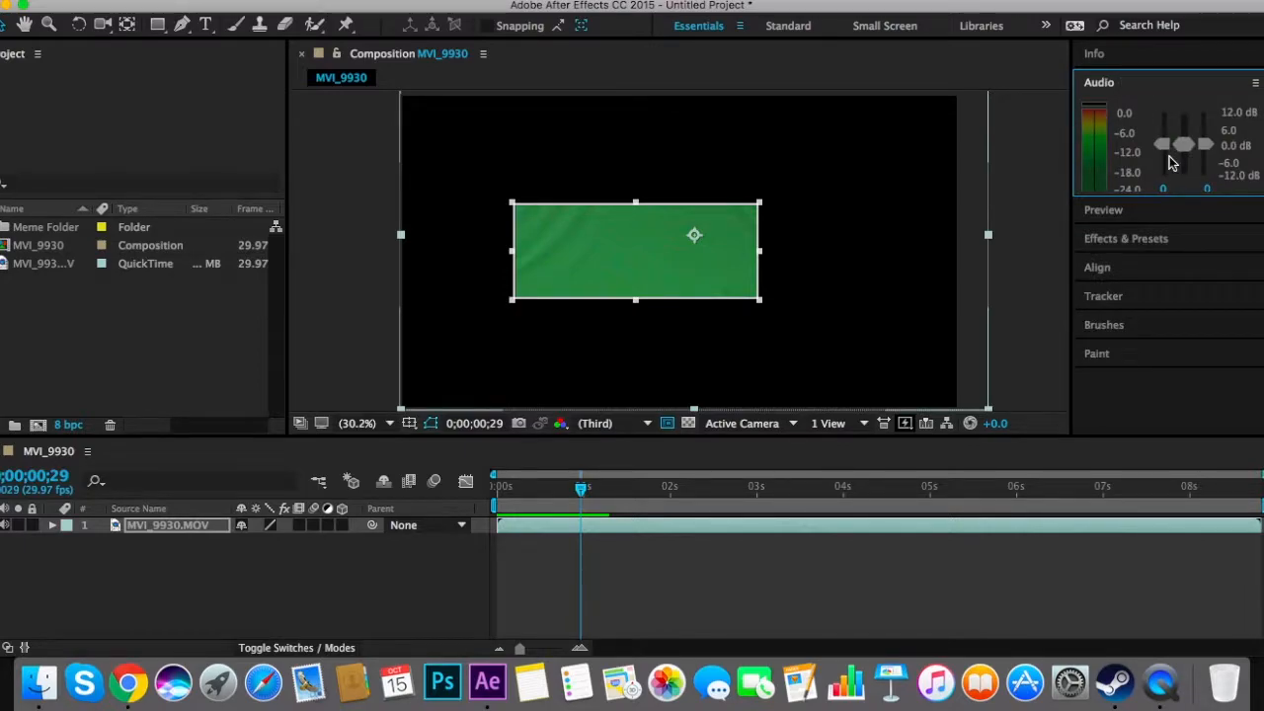
{"action": "left_click_drag", "start_coordinate": [1179, 147], "coordinate": [1181, 148]}
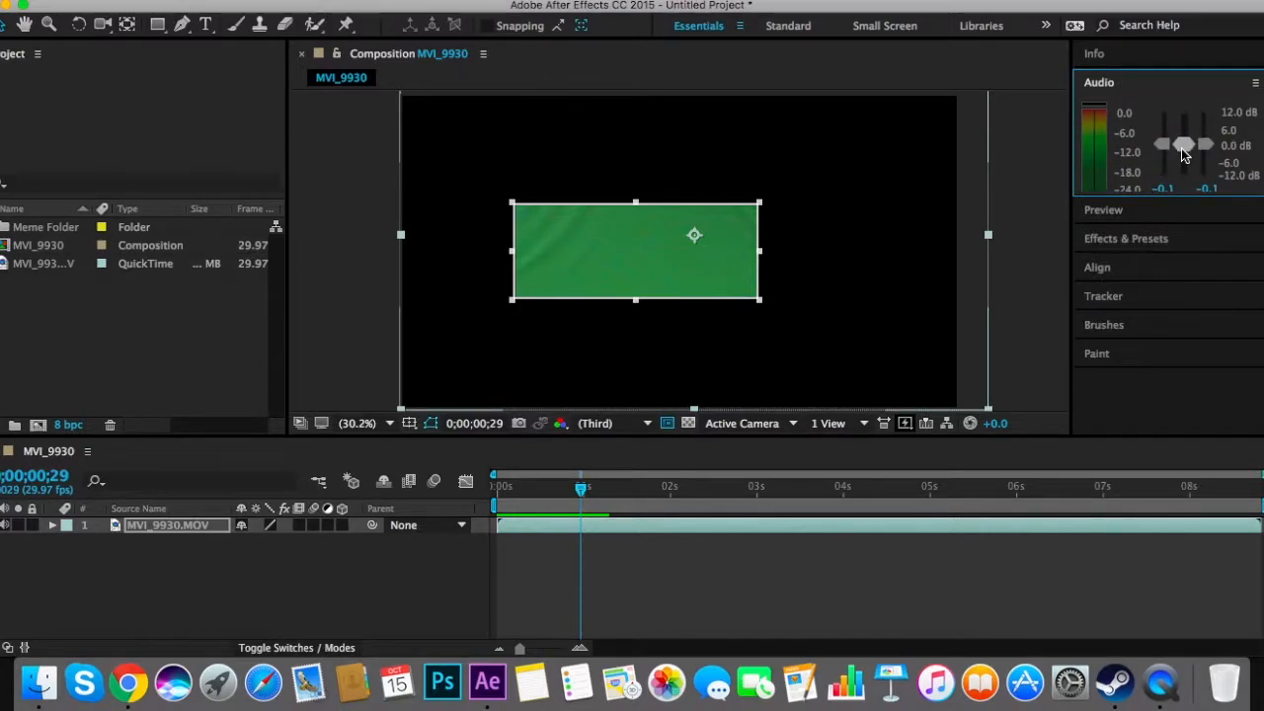
{"action": "left_click", "coordinate": [1139, 55]}
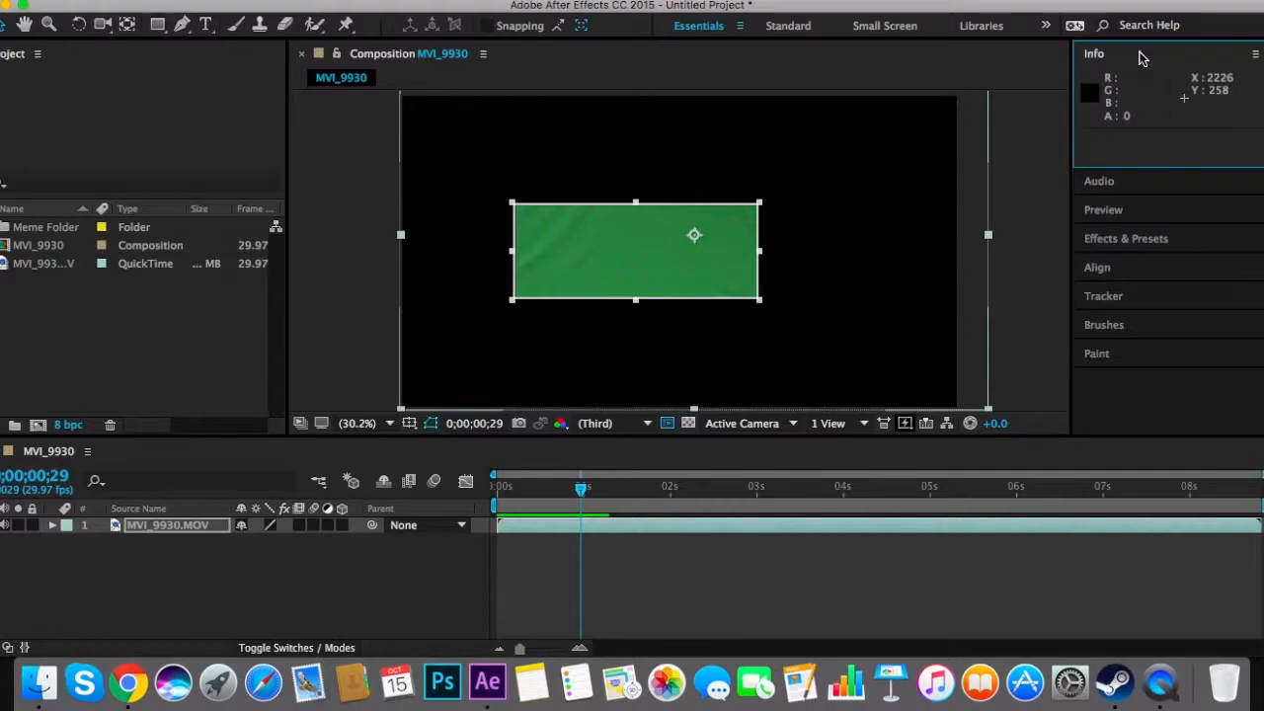
Step: Align the MVI_9930.MOV layer to the composition's left edge, to its top edge, and finally to its right edge
{"action": "left_click", "coordinate": [1135, 242]}
{"action": "left_click", "coordinate": [1137, 139]}
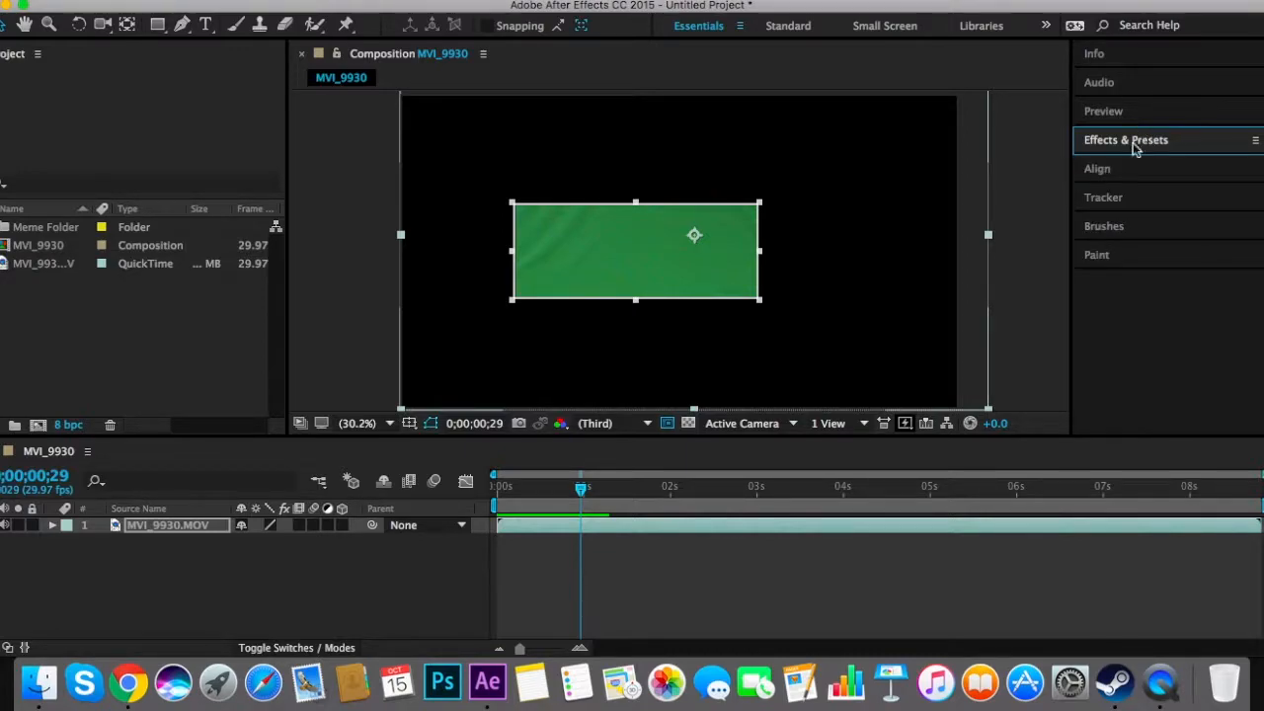
{"action": "left_click", "coordinate": [1121, 174]}
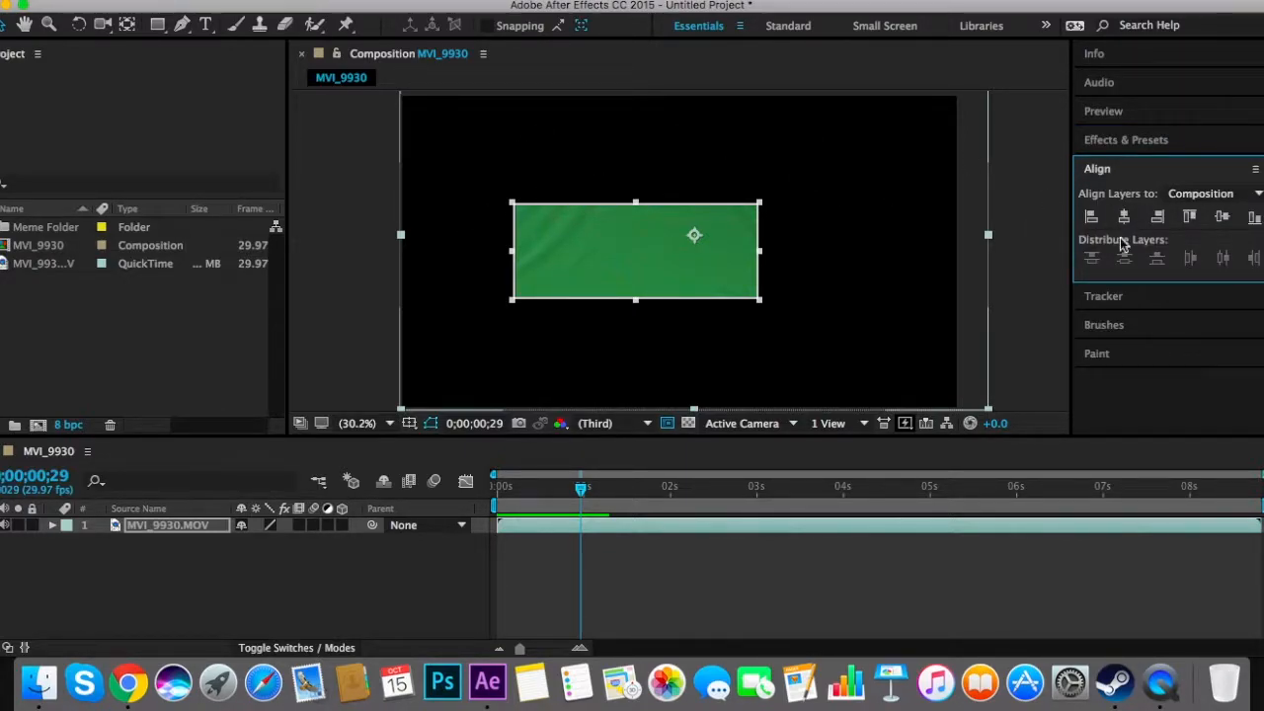
{"action": "left_click", "coordinate": [1090, 216]}
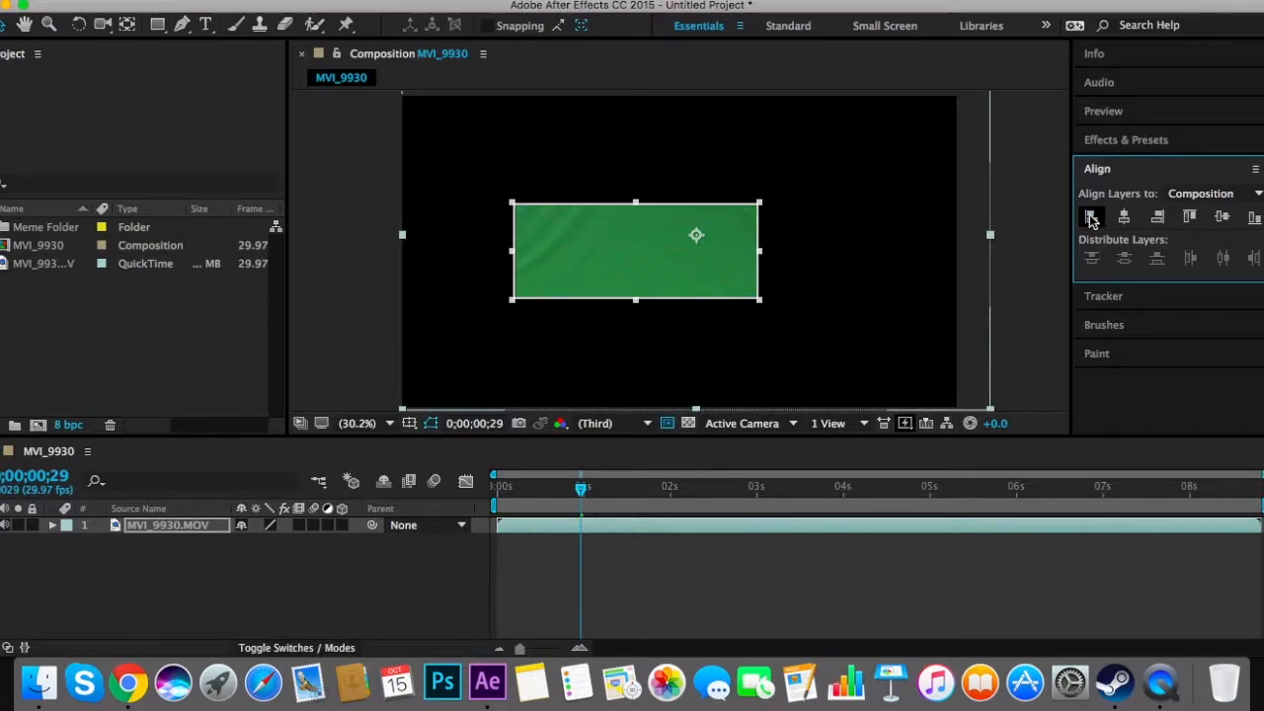
{"action": "left_click", "coordinate": [1188, 217]}
{"action": "left_click", "coordinate": [1156, 217]}
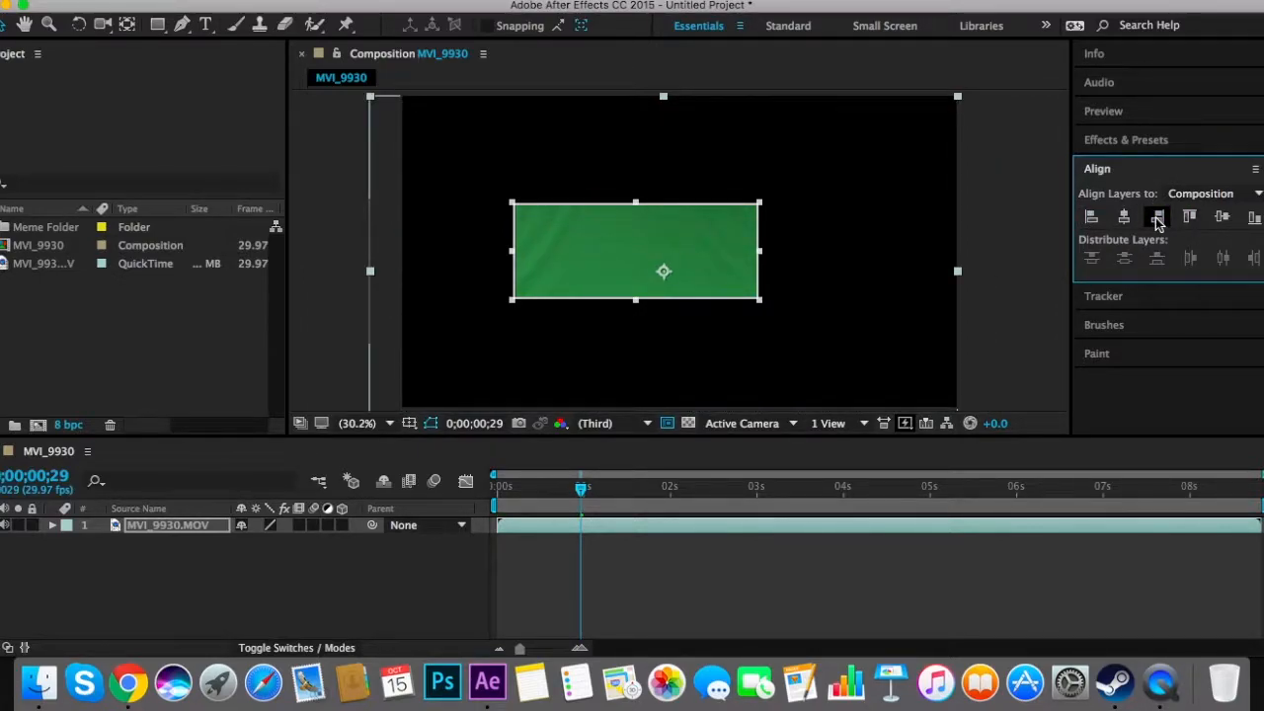
Step: Look through the Effects & Presets, Tracker, Brushes and Paint controls, returning to the brush list
{"action": "left_click", "coordinate": [1133, 145]}
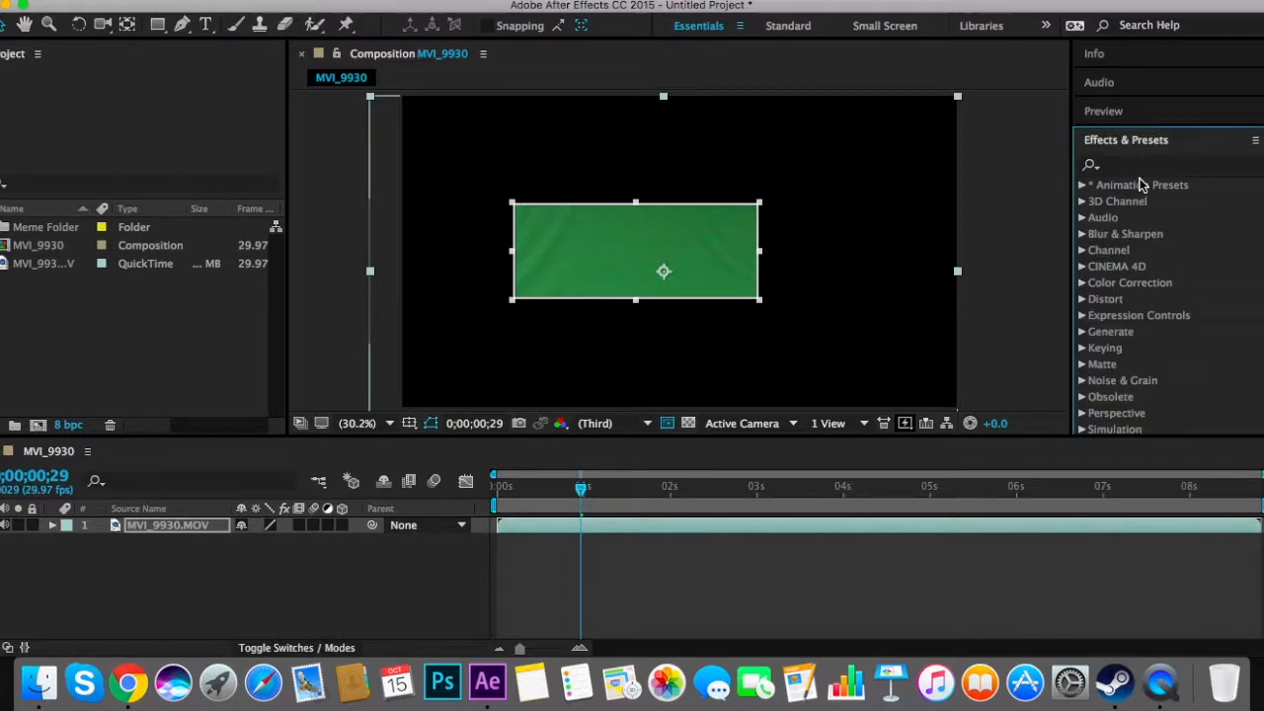
{"action": "left_click", "coordinate": [1132, 148]}
{"action": "left_click", "coordinate": [1129, 205]}
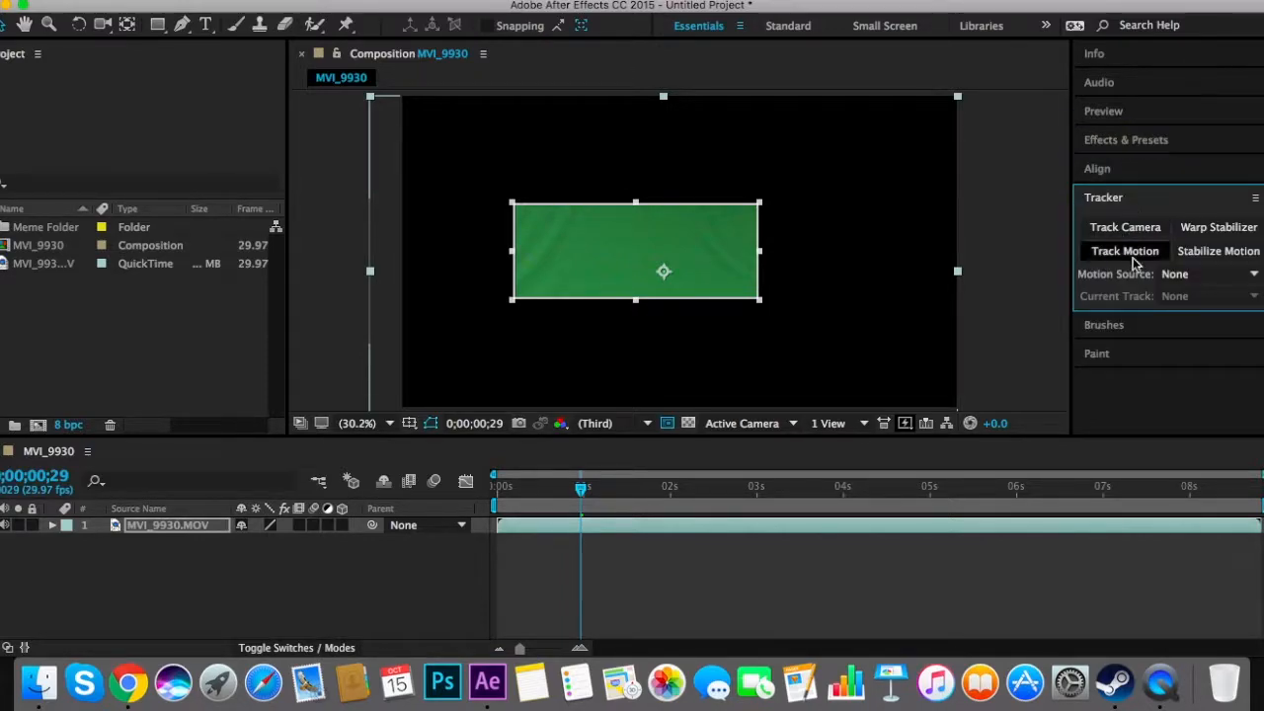
{"action": "left_click", "coordinate": [1129, 324]}
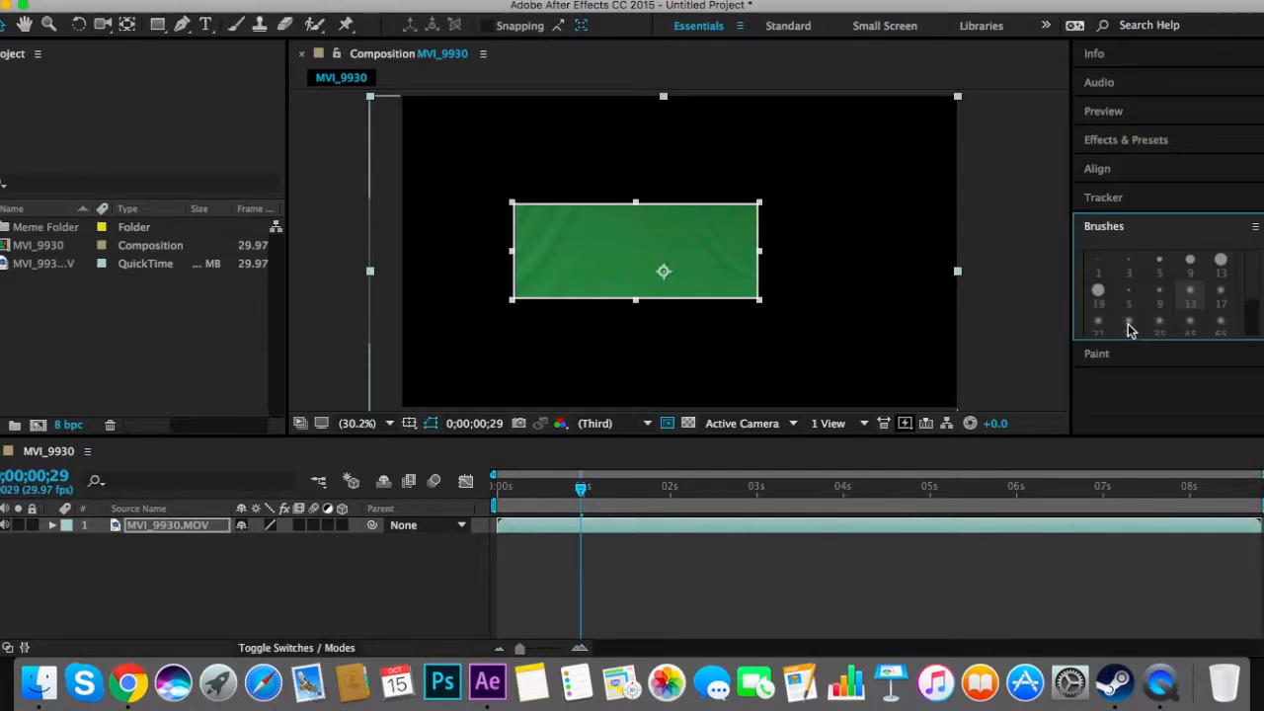
{"action": "left_click", "coordinate": [1115, 353]}
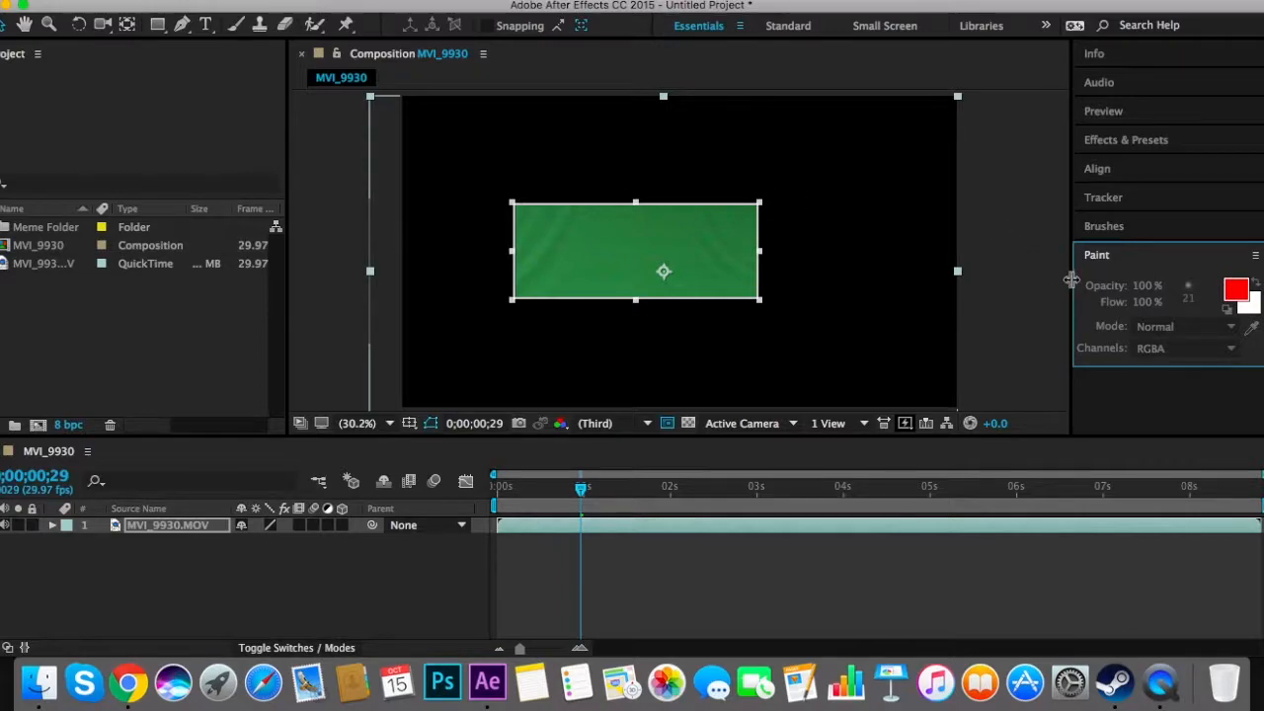
{"action": "left_click", "coordinate": [1135, 227]}
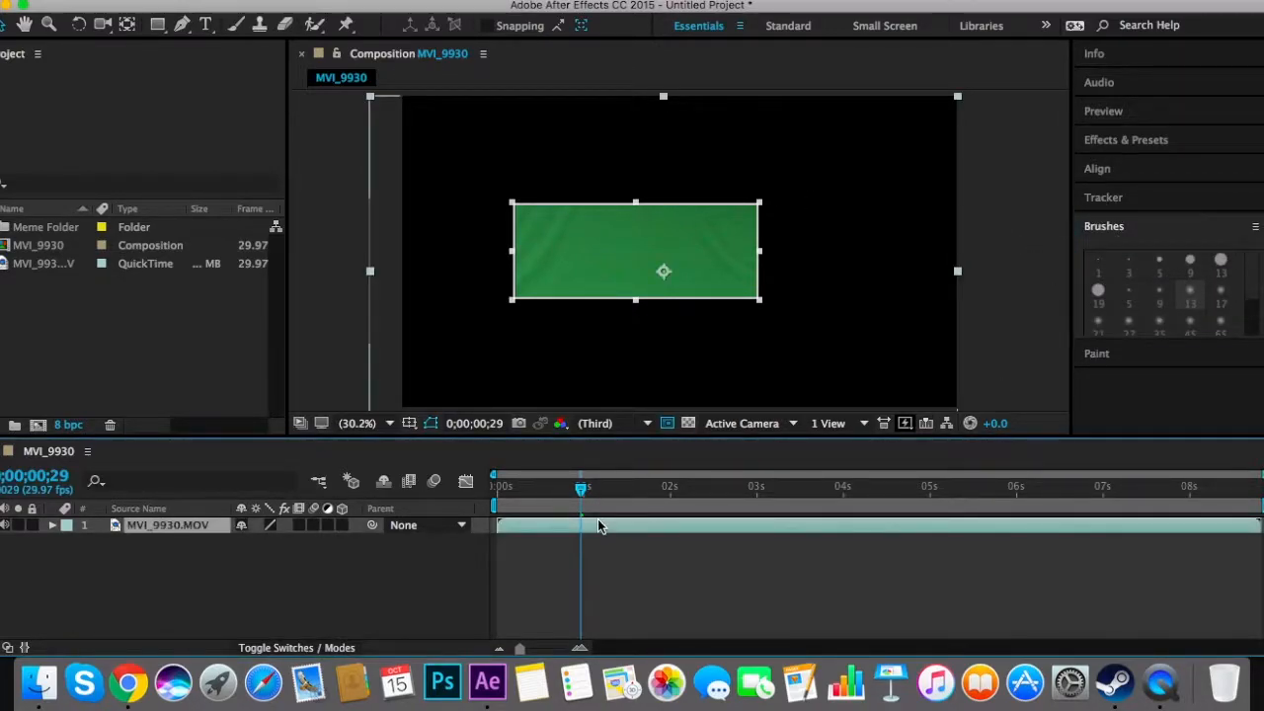
Step: Split the MVI_9930.MOV layer at 0;00;00;29 and split its later part again at 0;00;02;08
{"action": "key", "text": "super+shift+d"}
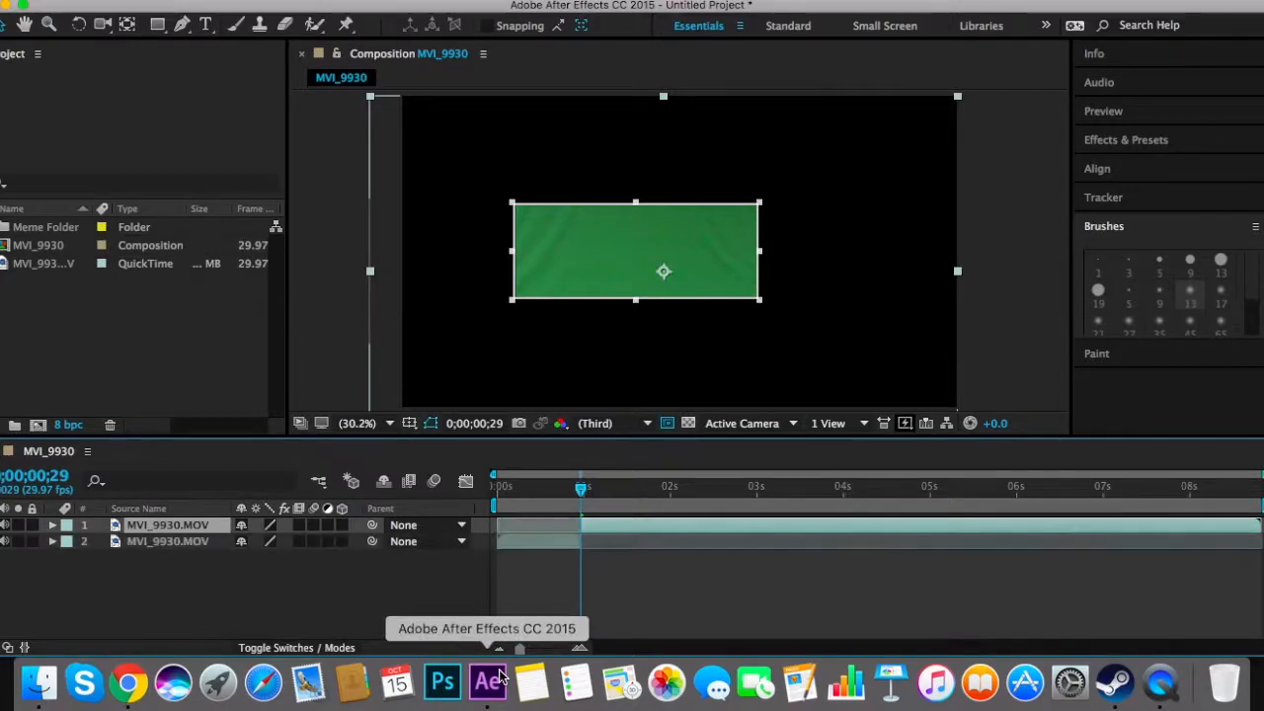
{"action": "left_click", "coordinate": [647, 562]}
{"action": "left_click", "coordinate": [648, 528]}
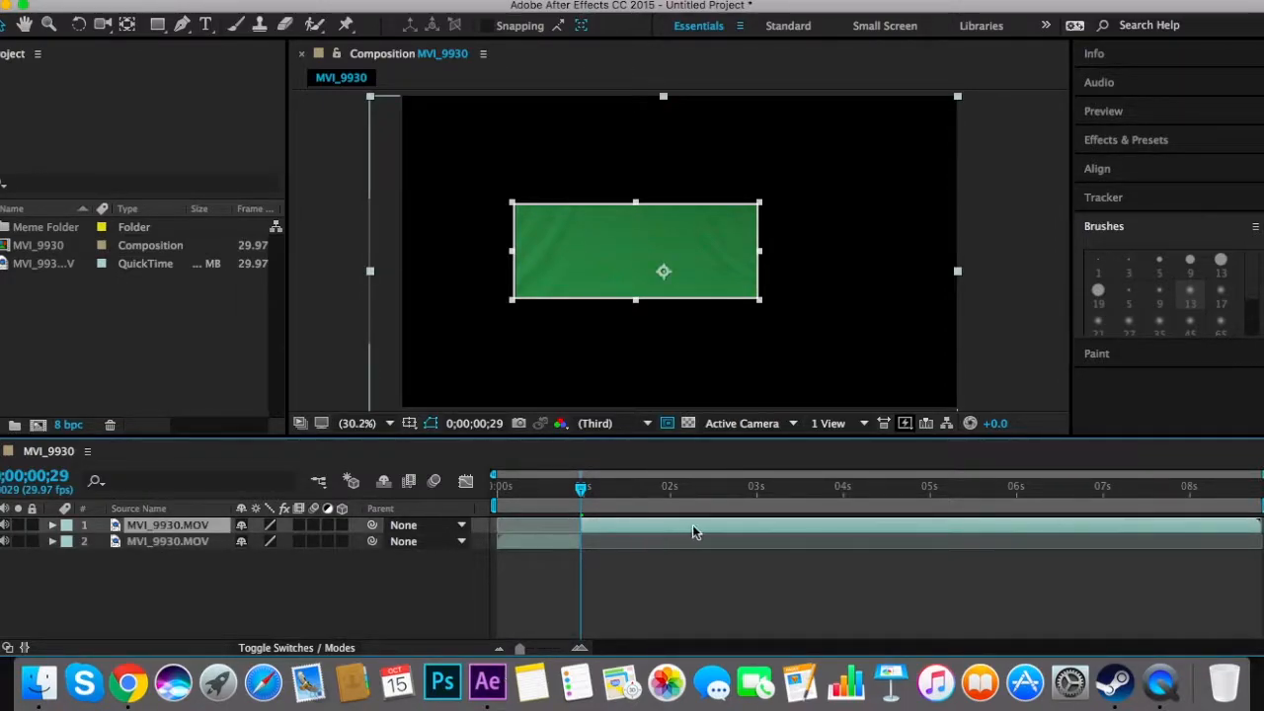
{"action": "left_click_drag", "start_coordinate": [580, 488], "coordinate": [694, 487]}
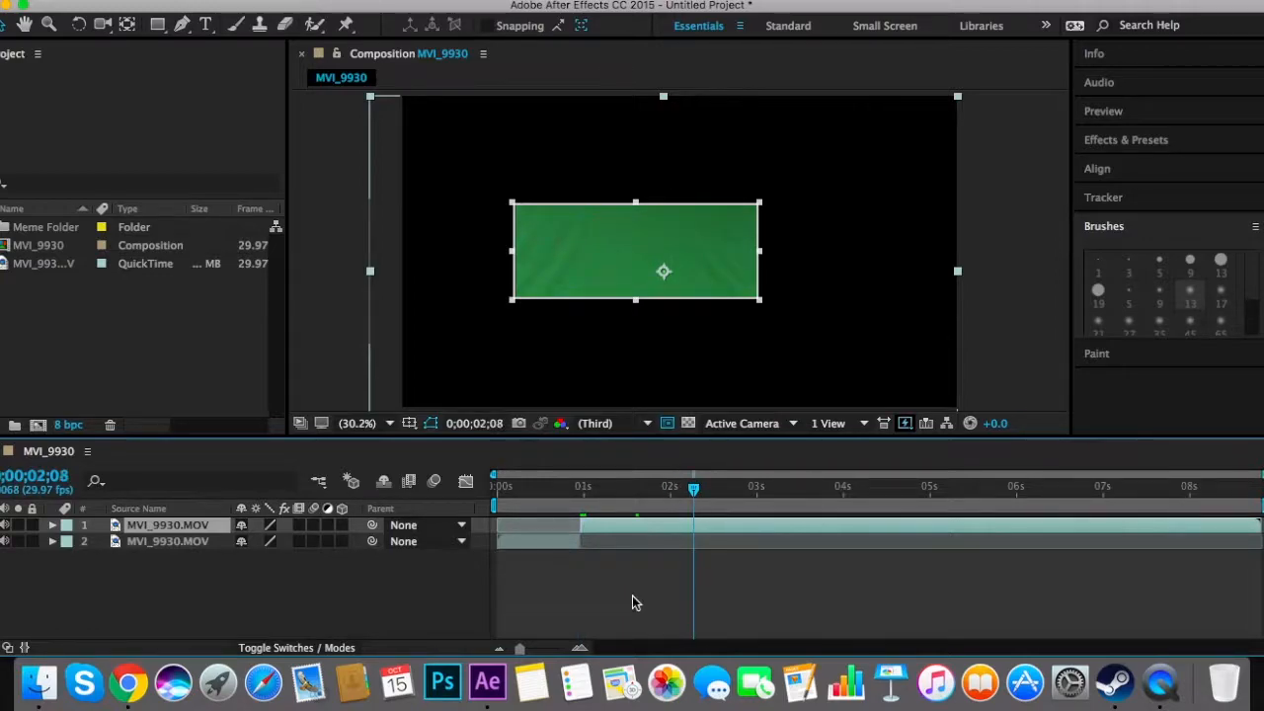
{"action": "key", "text": "super+shift+d"}
{"action": "left_click", "coordinate": [606, 575]}
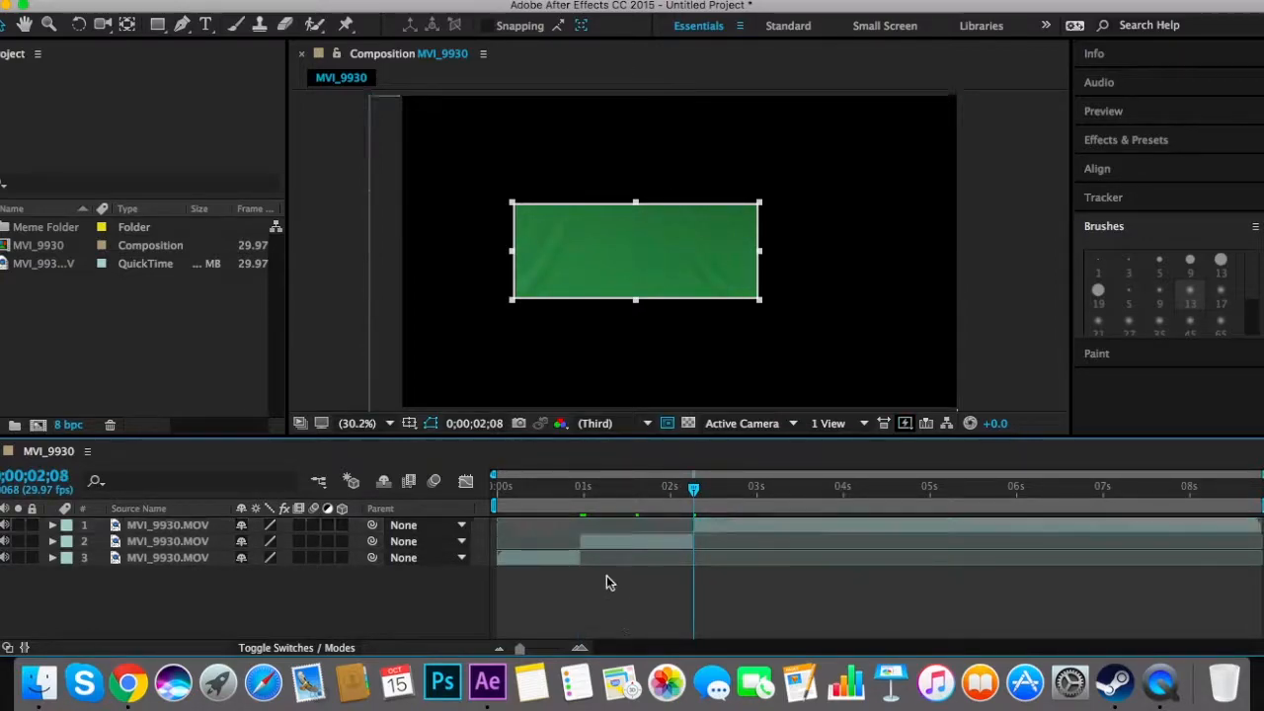
Step: Delete the middle MVI_9930.MOV segment between the two splits and move the current time to 0;00;00;13
{"action": "left_click", "coordinate": [736, 523]}
{"action": "left_click_drag", "start_coordinate": [694, 488], "coordinate": [814, 487]}
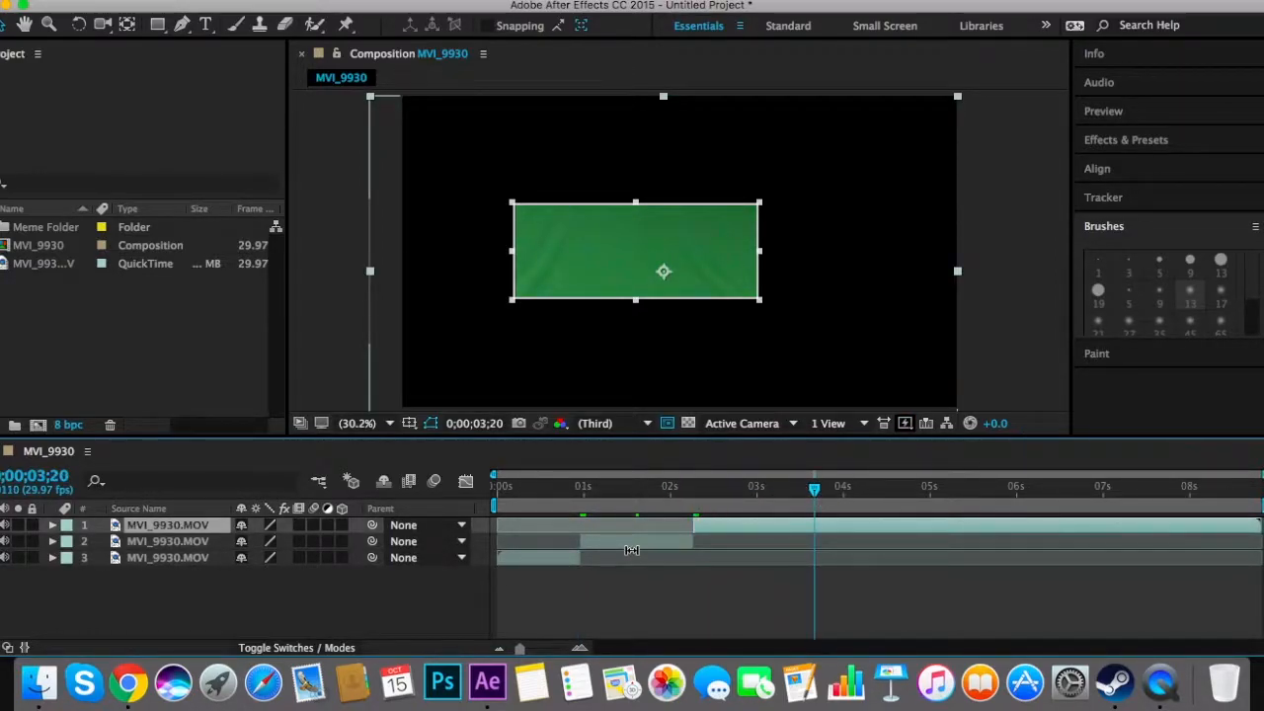
{"action": "left_click", "coordinate": [632, 545]}
{"action": "key", "text": "Delete"}
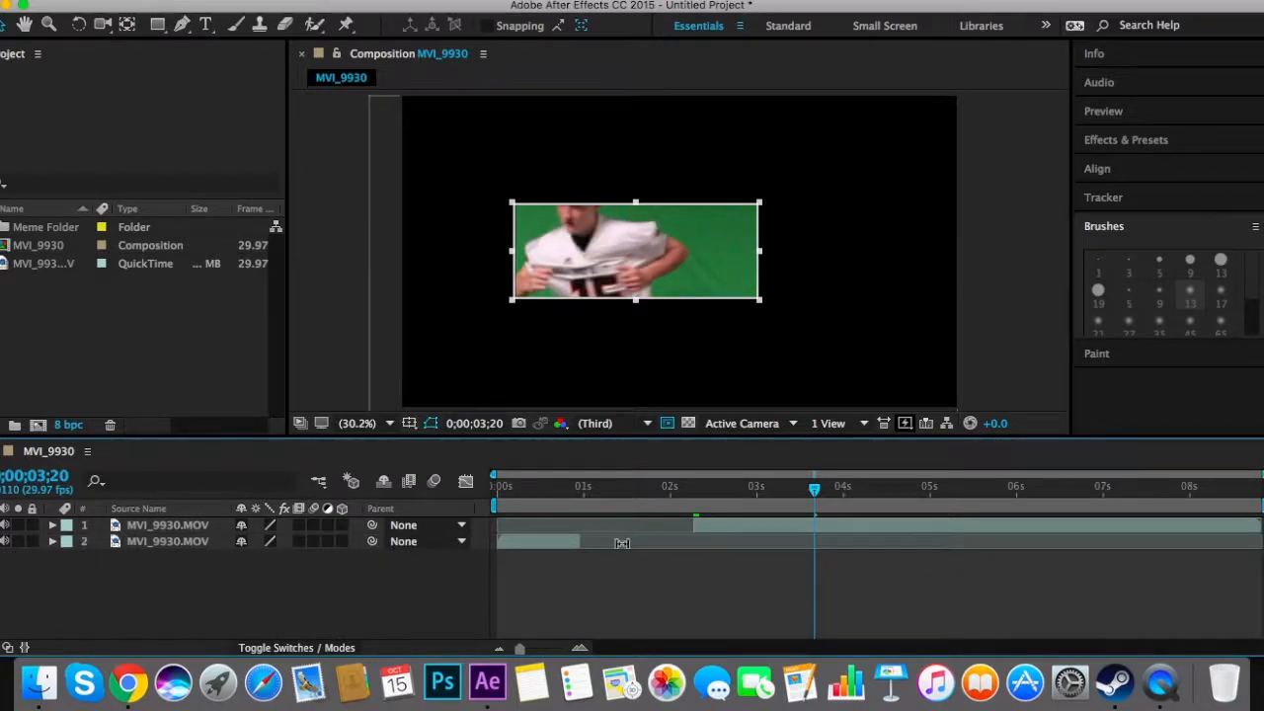
{"action": "left_click", "coordinate": [536, 485]}
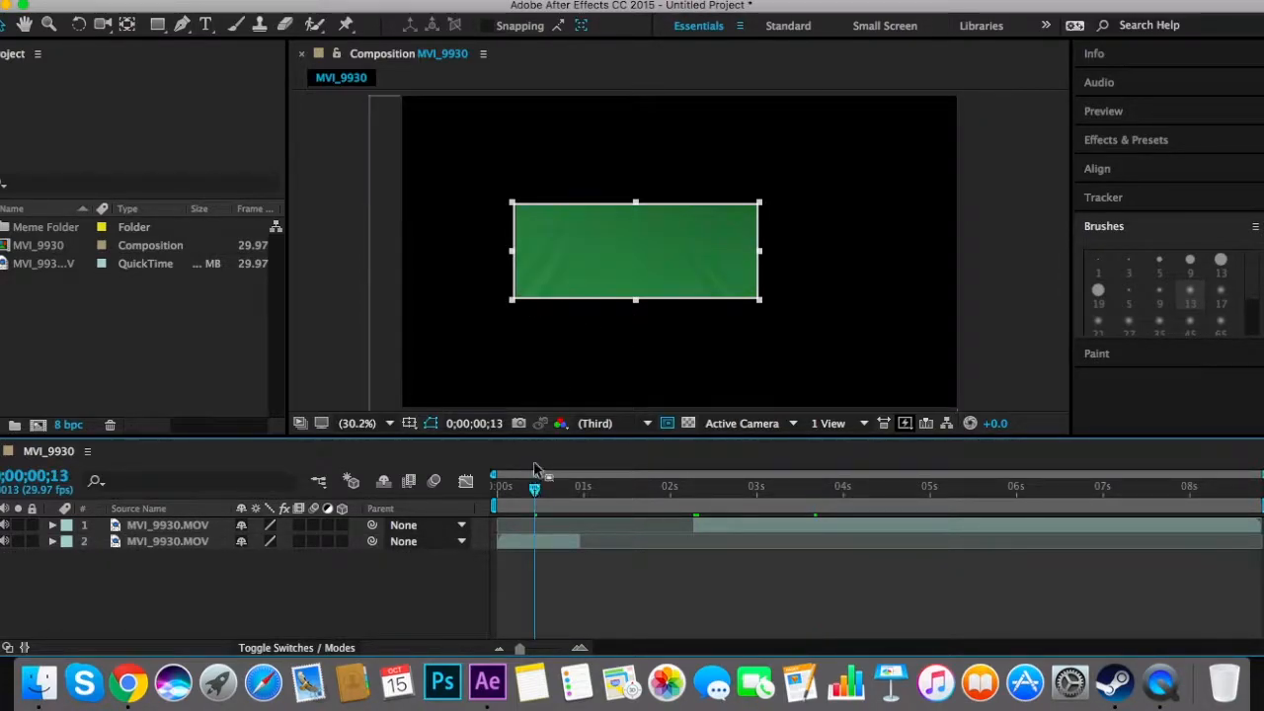